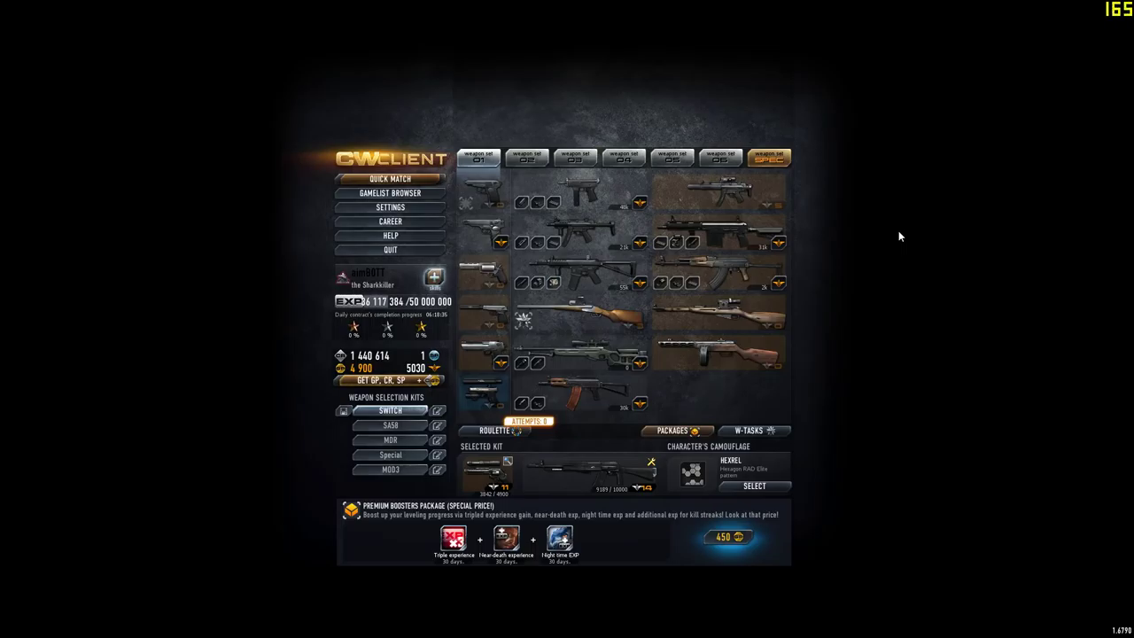
Step: Open the ReShade overlay and create a new preset named abuse
key("Home")
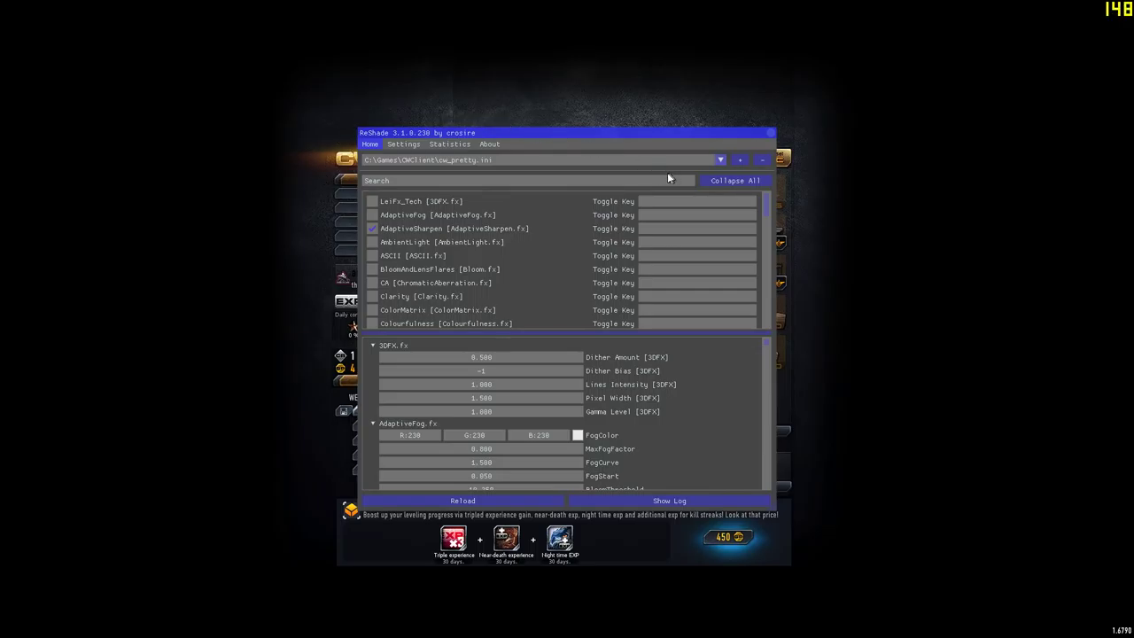
left_click(736, 162)
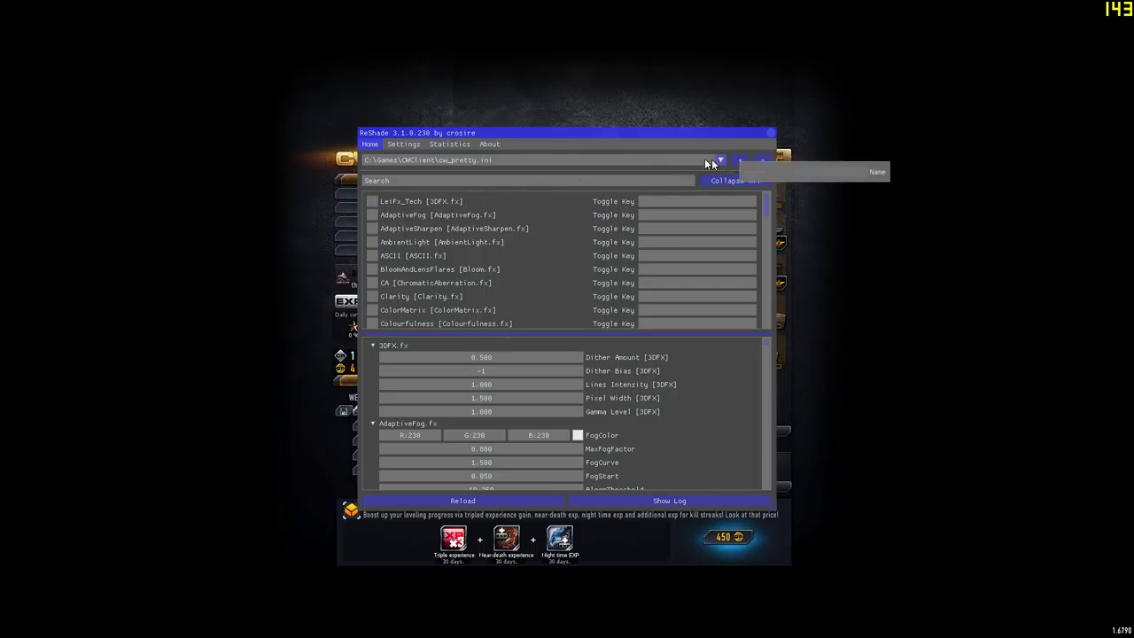
type("abuse")
key("Return")
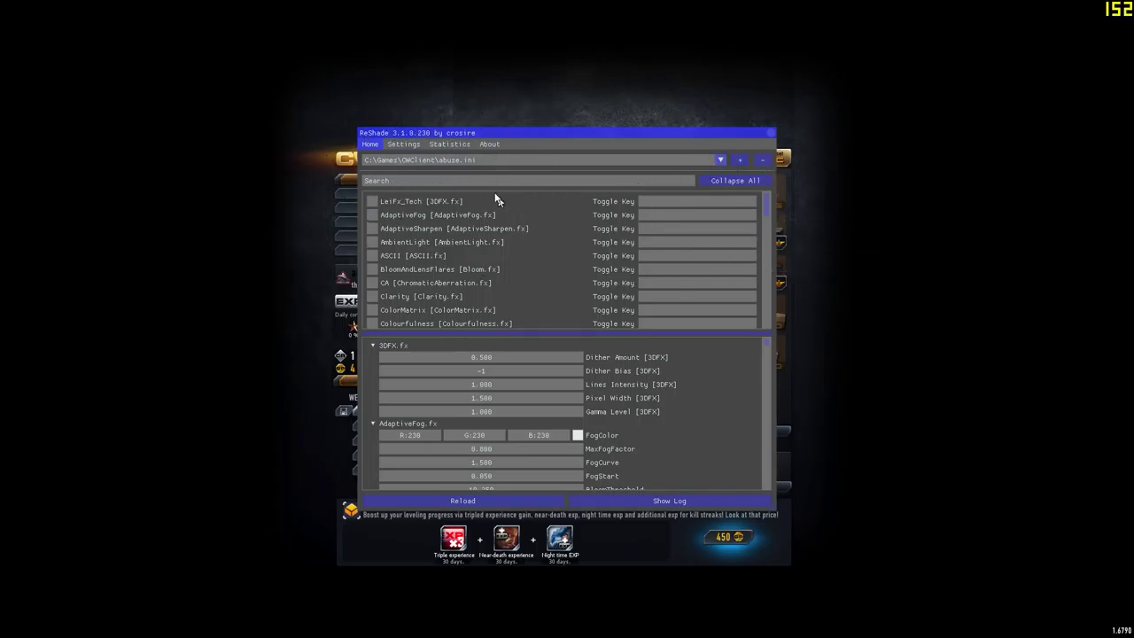
Step: Enable the AdaptiveSharpen, Clarity and Colourfulness effects in the preset
left_click(373, 228)
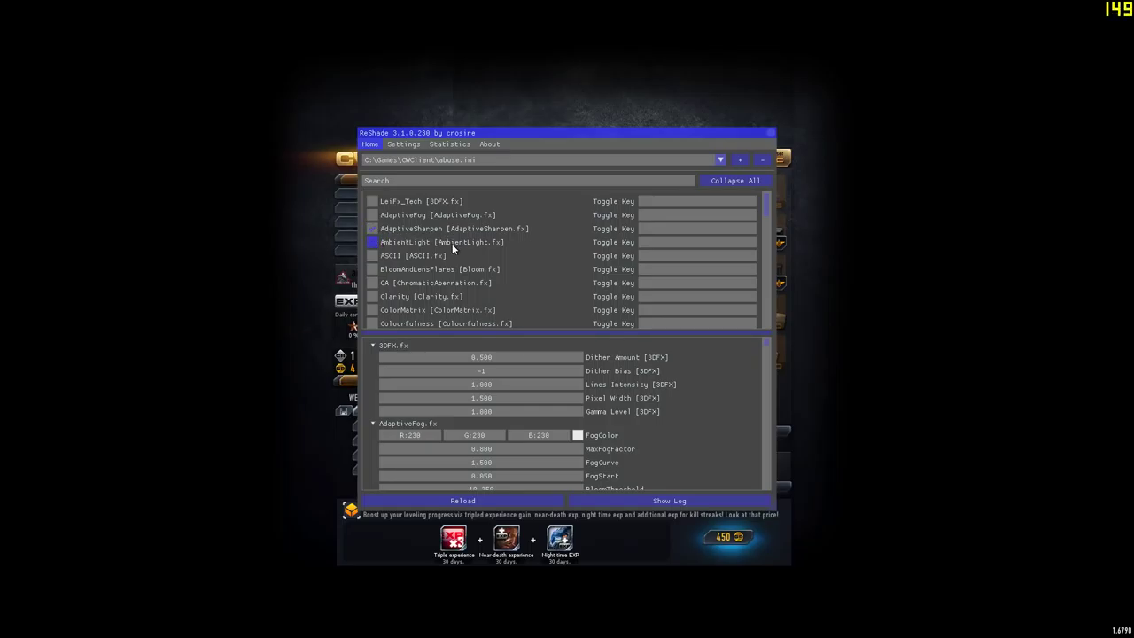
left_click(372, 297)
scroll(372, 301, "down", 1)
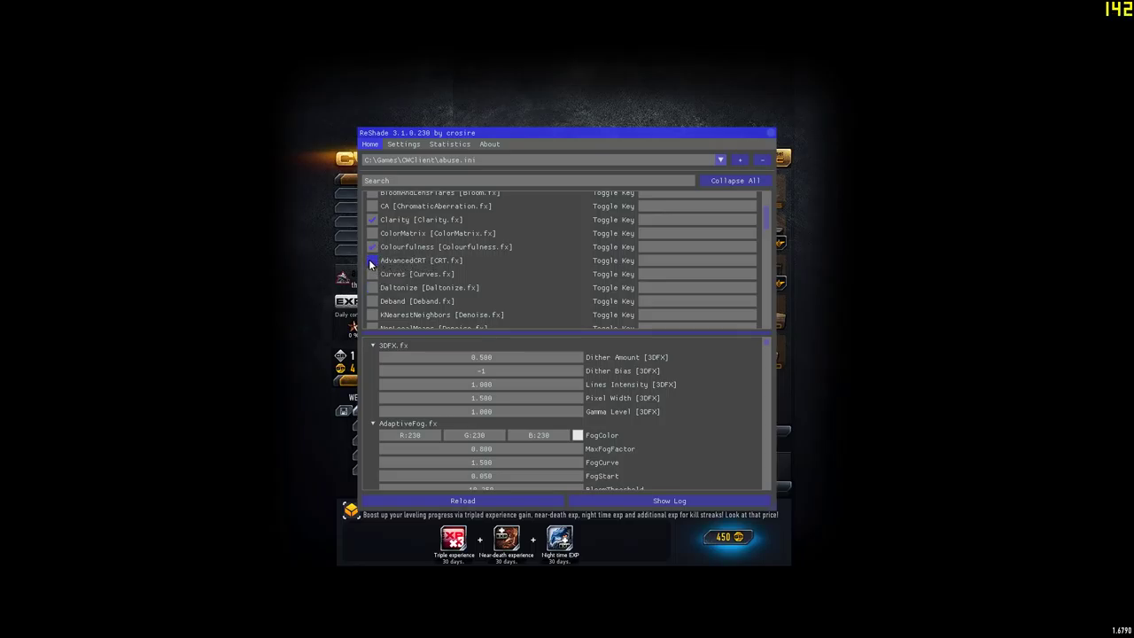
Step: Try the AdvancedCRT effect, assign it a toggle key, and disable the effect again
left_click(372, 261)
mouse_move(537, 132)
left_mouse_down()
mouse_move(962, 265)
mouse_move(935, 114)
mouse_move(955, 26)
mouse_move(884, 43)
mouse_move(862, 6)
mouse_move(889, 24)
mouse_move(878, 13)
mouse_move(717, 151)
mouse_move(599, 142)
mouse_move(558, 228)
mouse_move(609, 183)
mouse_move(754, 277)
mouse_move(488, 324)
mouse_move(739, 409)
mouse_move(872, 182)
mouse_move(699, 140)
mouse_move(566, 131)
mouse_move(677, 140)
mouse_move(586, 130)
mouse_move(703, 129)
mouse_move(550, 131)
left_mouse_up()
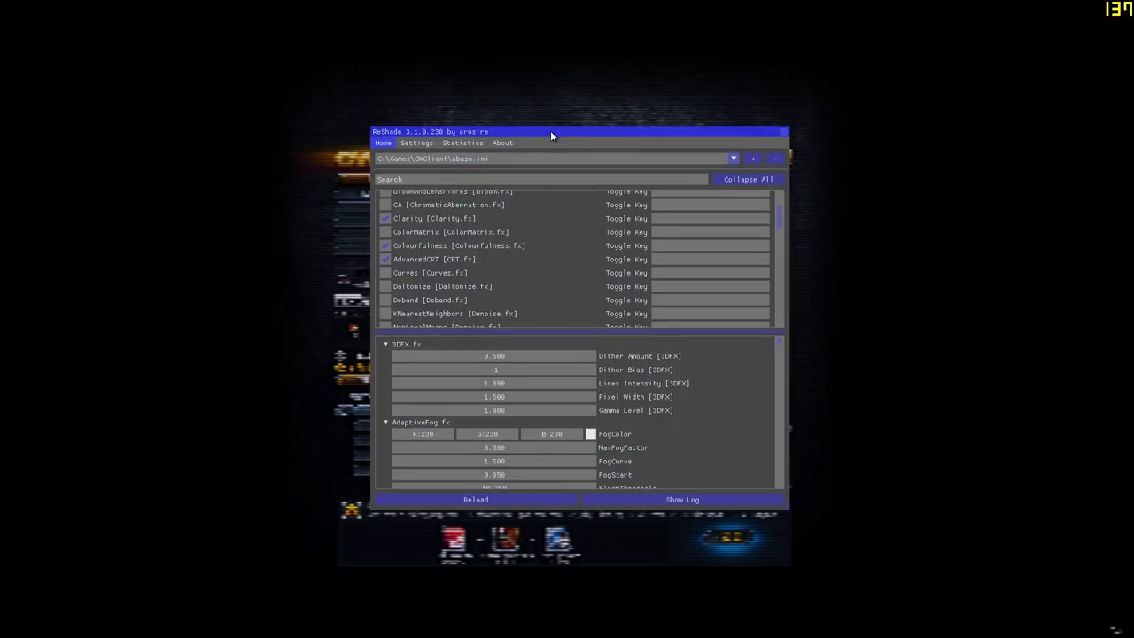
left_click(681, 262)
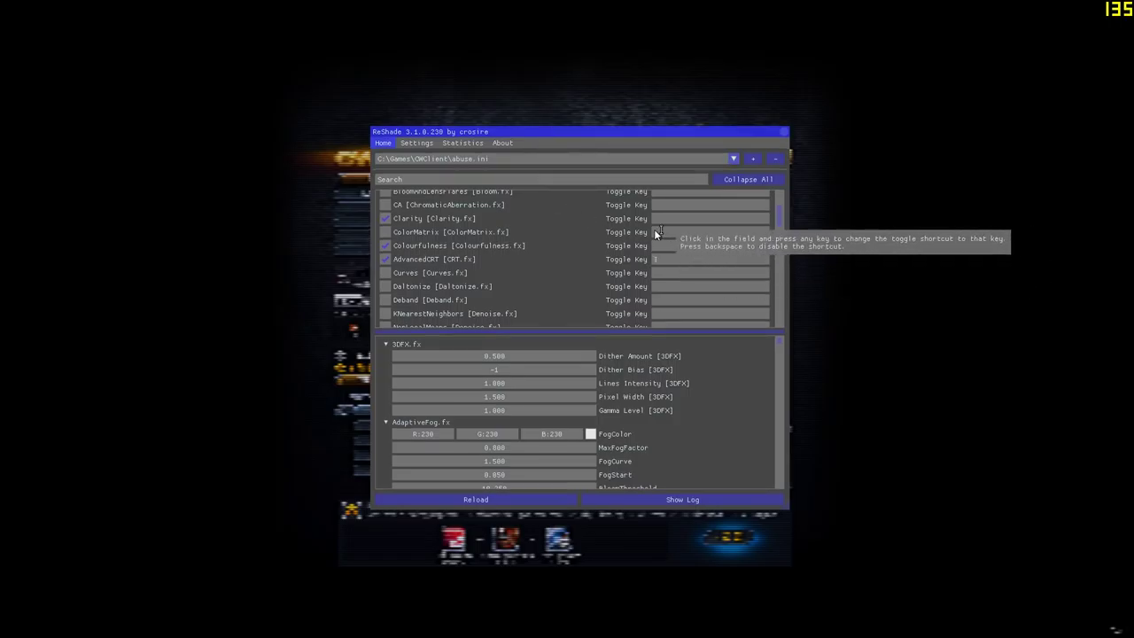
left_click(386, 259)
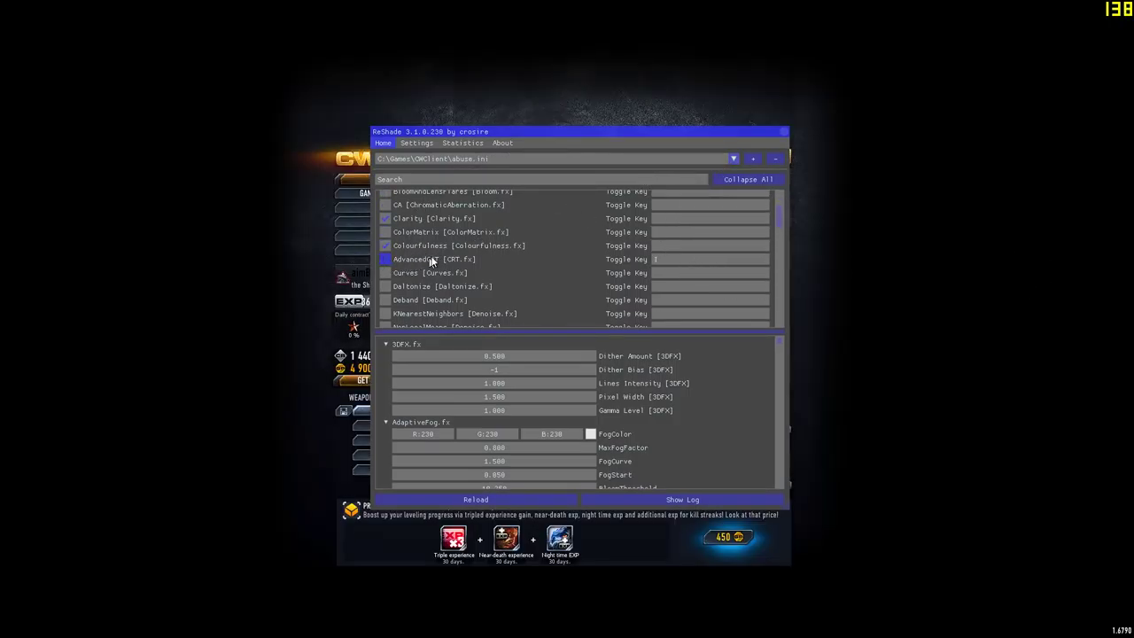
Step: Look through the effect parameters from AdaptiveFog and AdaptiveSharpen down to the Clarity settings
scroll(443, 257, "up", 2)
left_click(459, 227)
left_click_drag(537, 130, 576, 132)
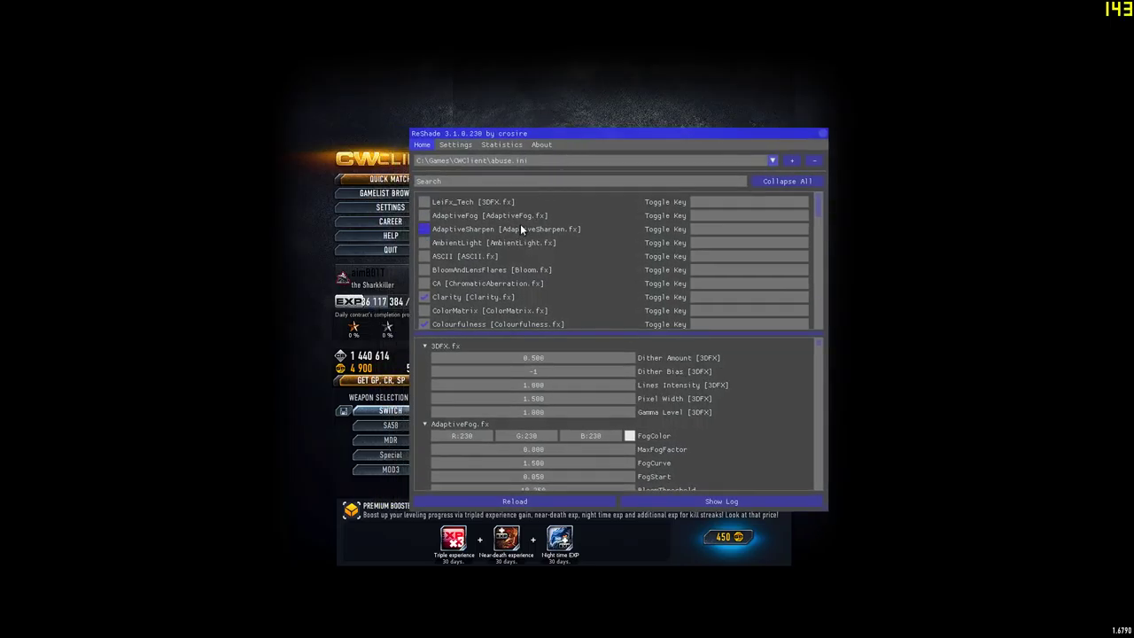
scroll(514, 345, "down", 4)
scroll(532, 416, "up", 3)
scroll(532, 415, "down", 3)
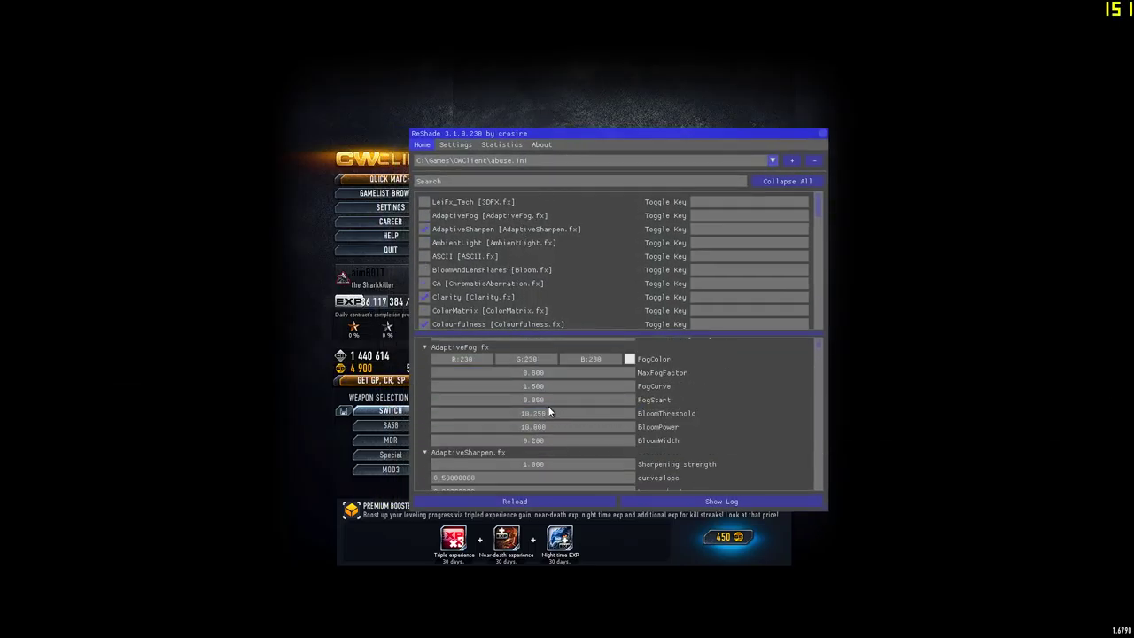
scroll(537, 414, "down", 1)
left_click_drag(557, 351, 561, 372)
left_click_drag(530, 431, 523, 432)
scroll(736, 381, "down", 10)
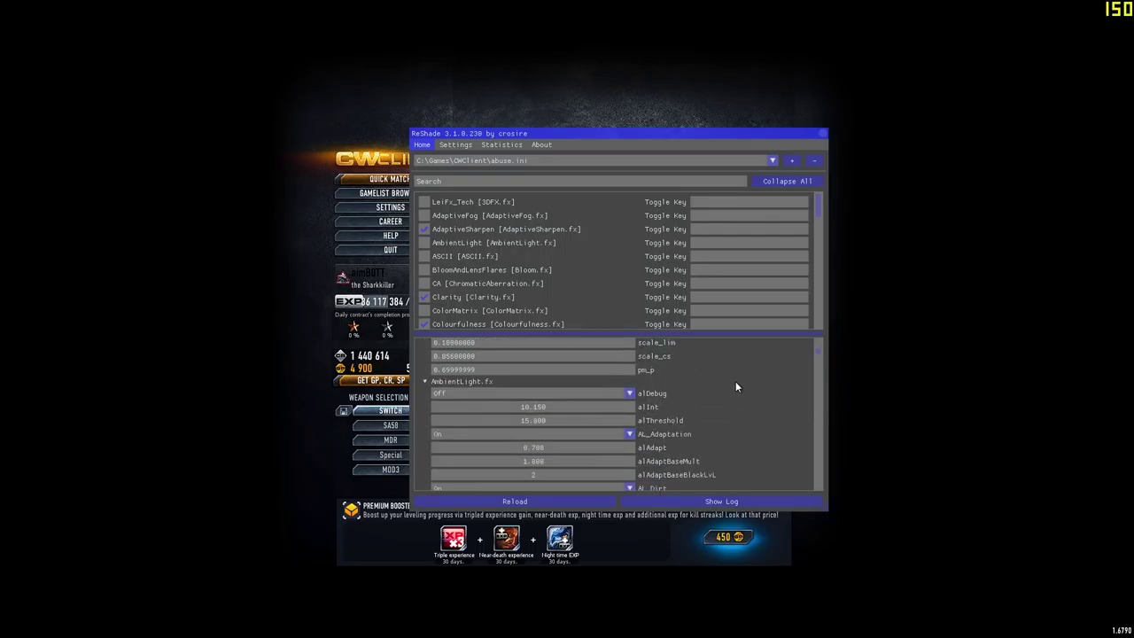
scroll(640, 399, "down", 12)
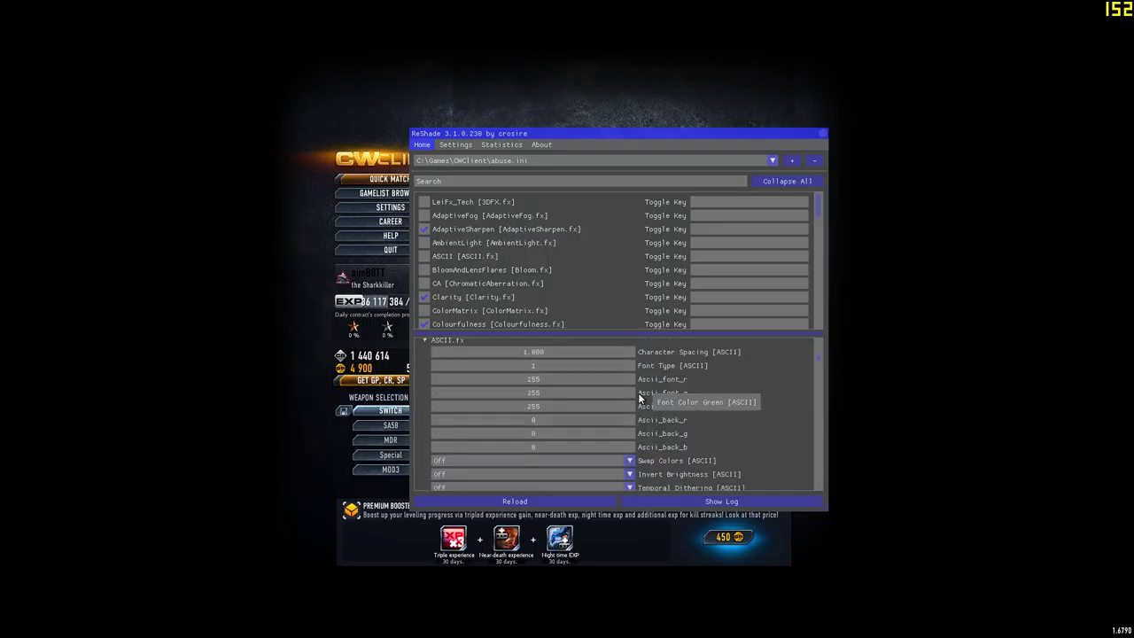
scroll(640, 400, "down", 1)
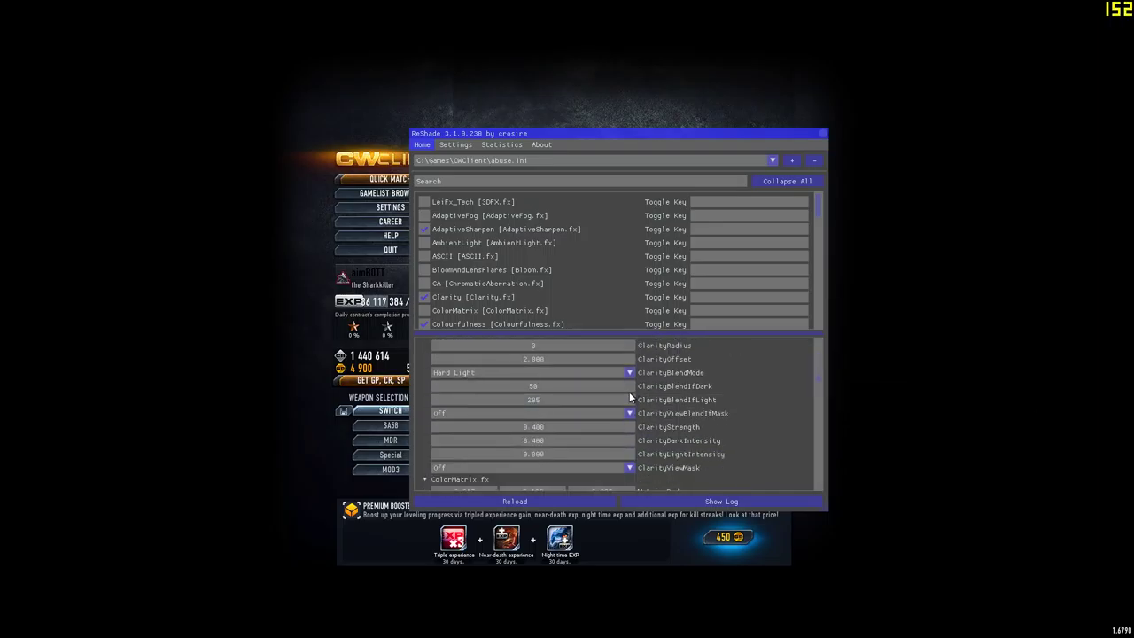
scroll(630, 397, "up", 1)
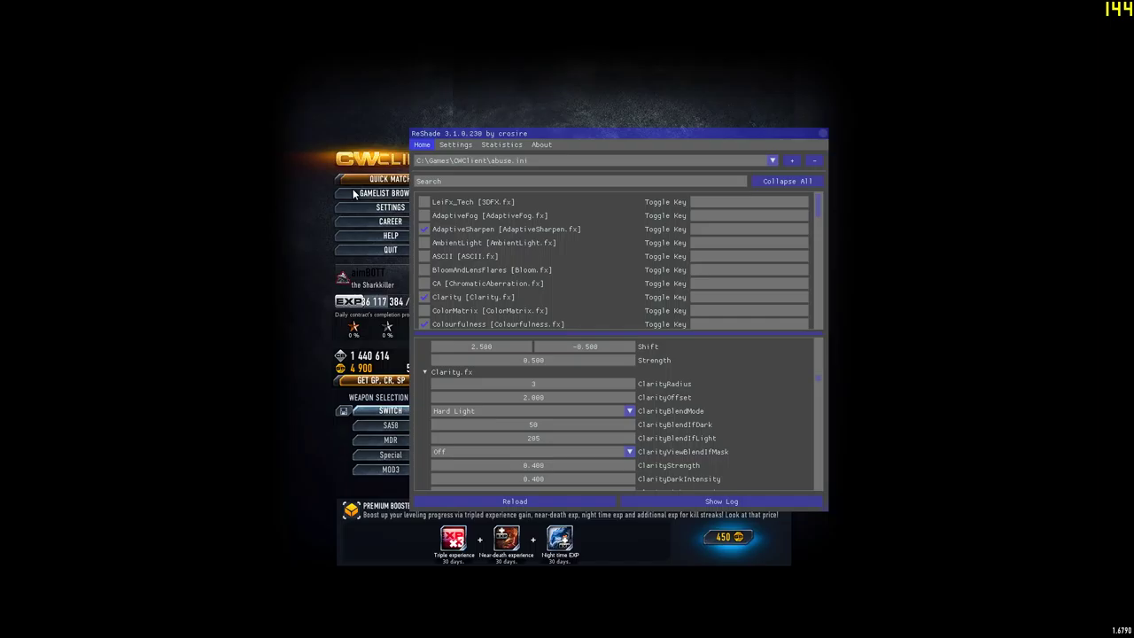
Step: Close the ReShade overlay and connect to an empty TacticalConquest game on the construction map from the game list
left_click(824, 135)
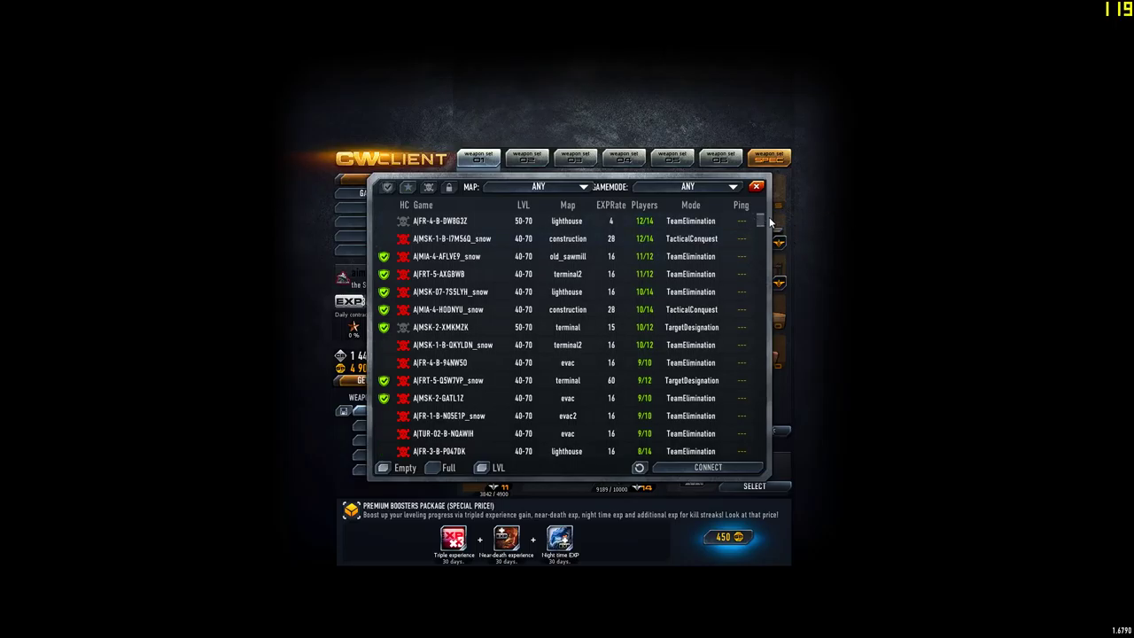
left_click_drag(764, 222, 773, 284)
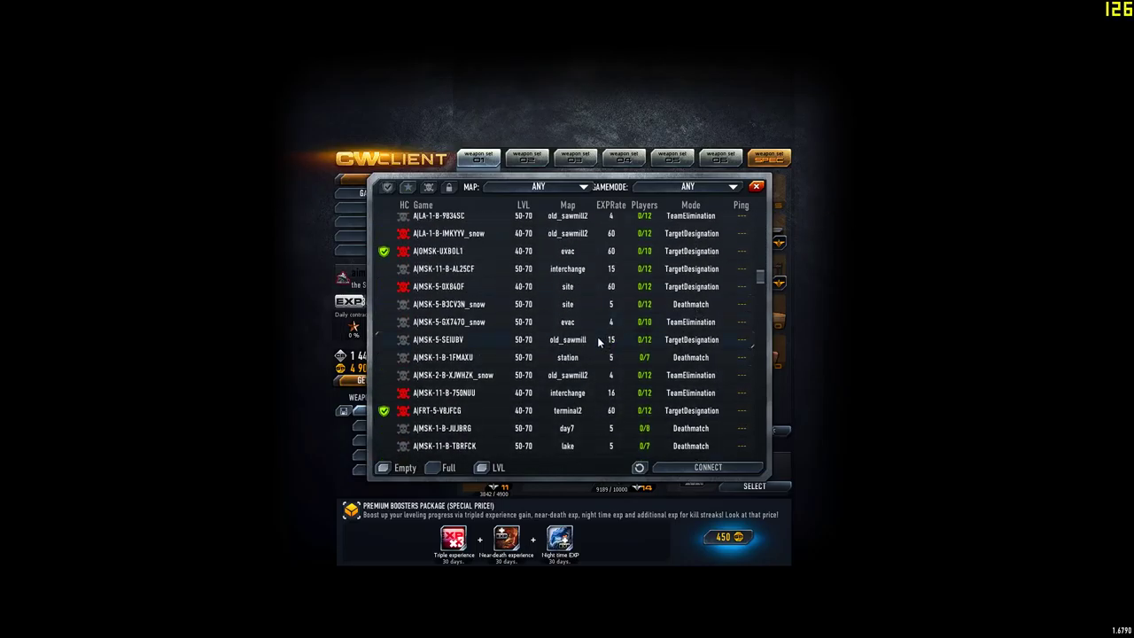
scroll(597, 339, "down", 2)
scroll(612, 354, "down", 2)
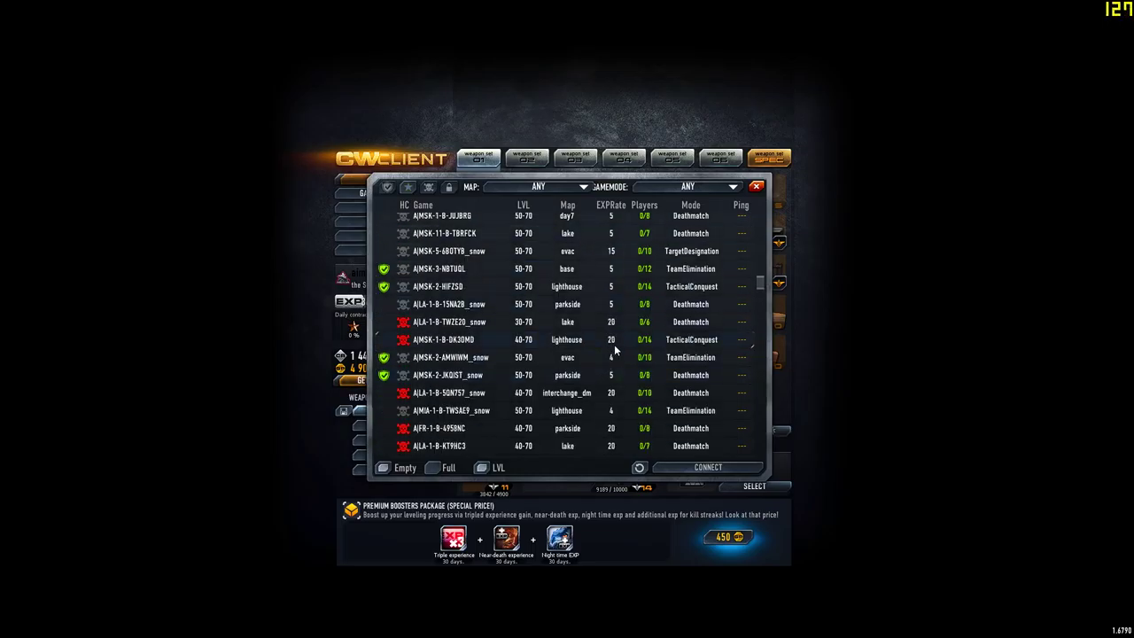
scroll(615, 351, "up", 3)
scroll(586, 273, "down", 5)
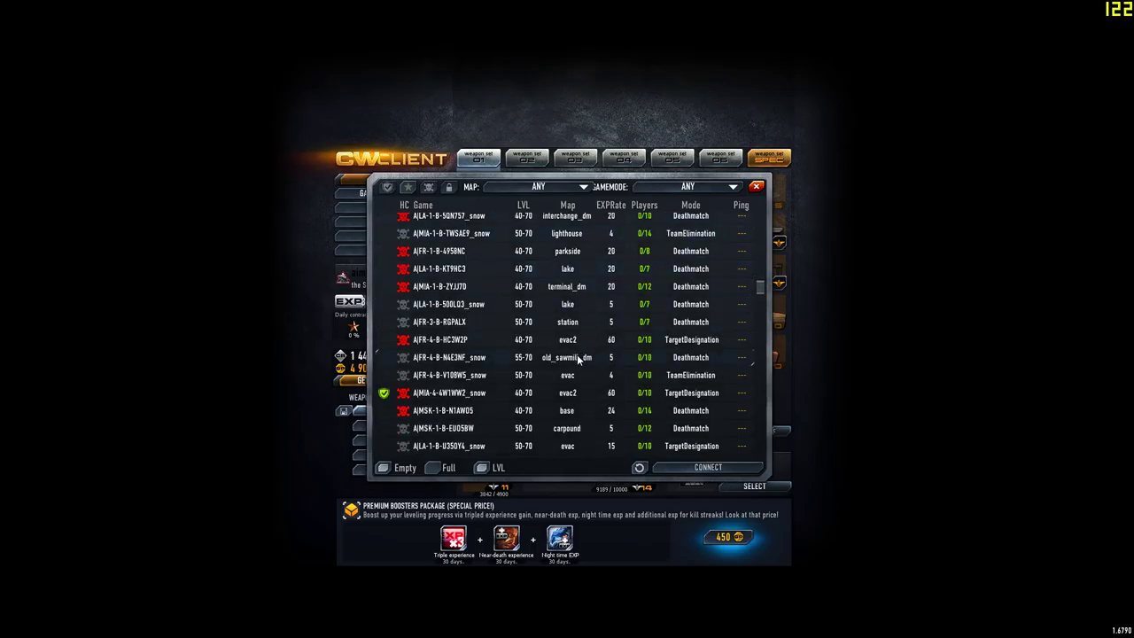
scroll(581, 359, "down", 4)
scroll(678, 440, "down", 4)
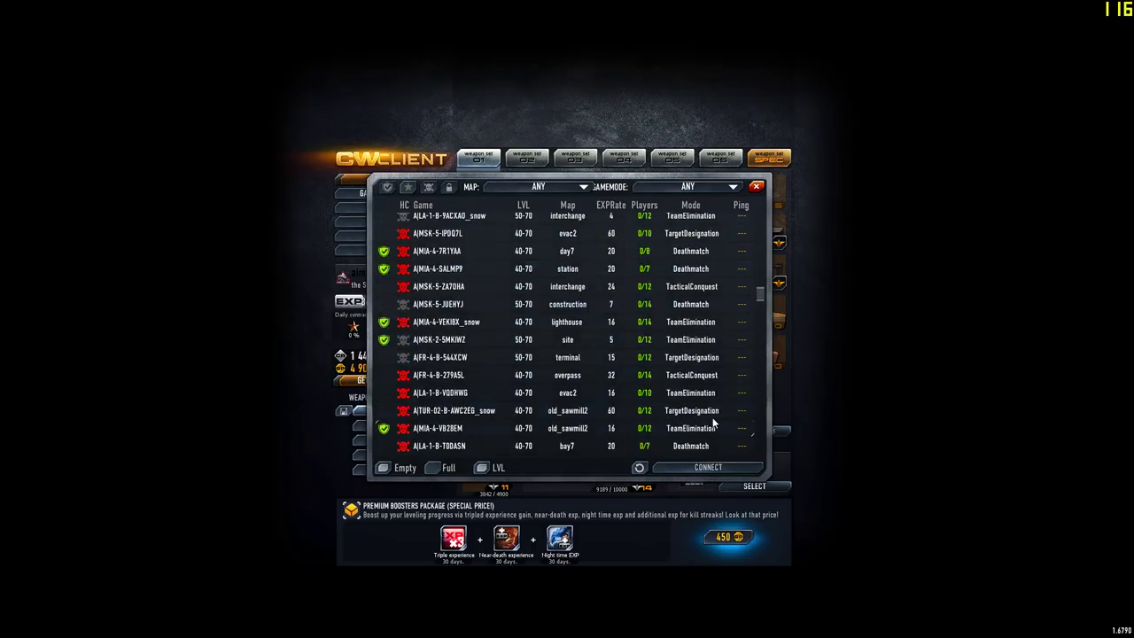
scroll(578, 343, "down", 3)
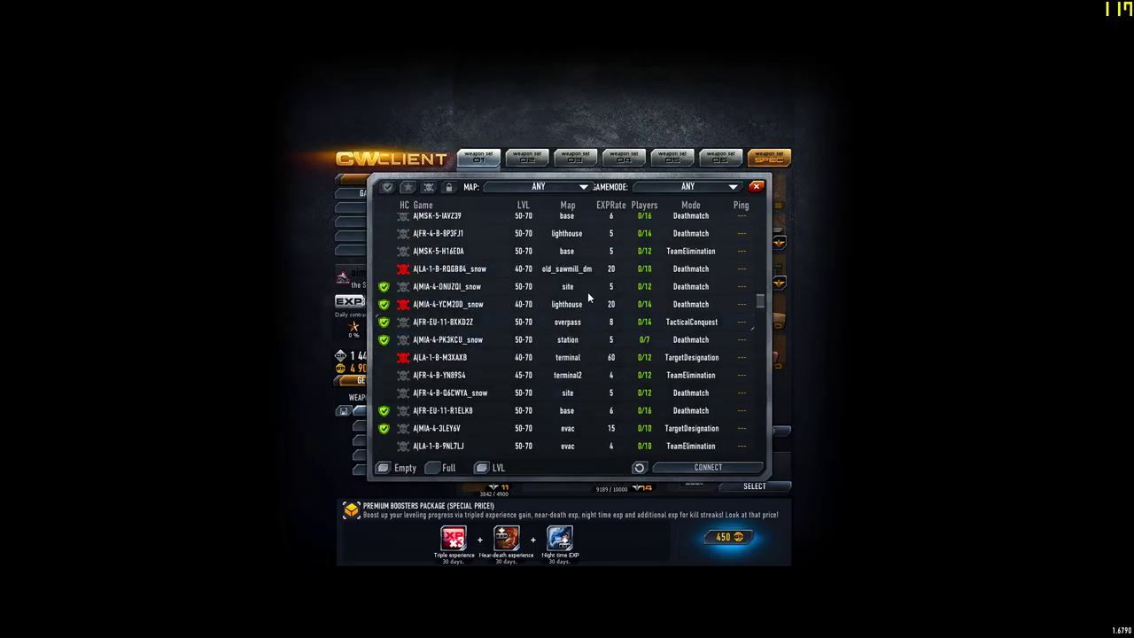
scroll(655, 429, "down", 2)
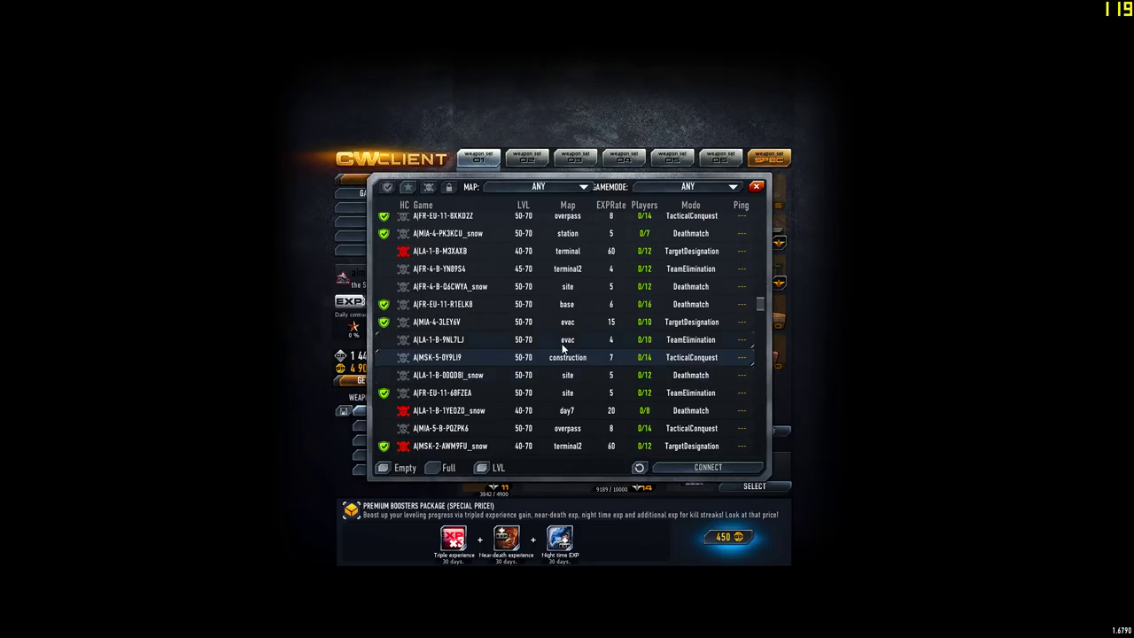
left_click(679, 470)
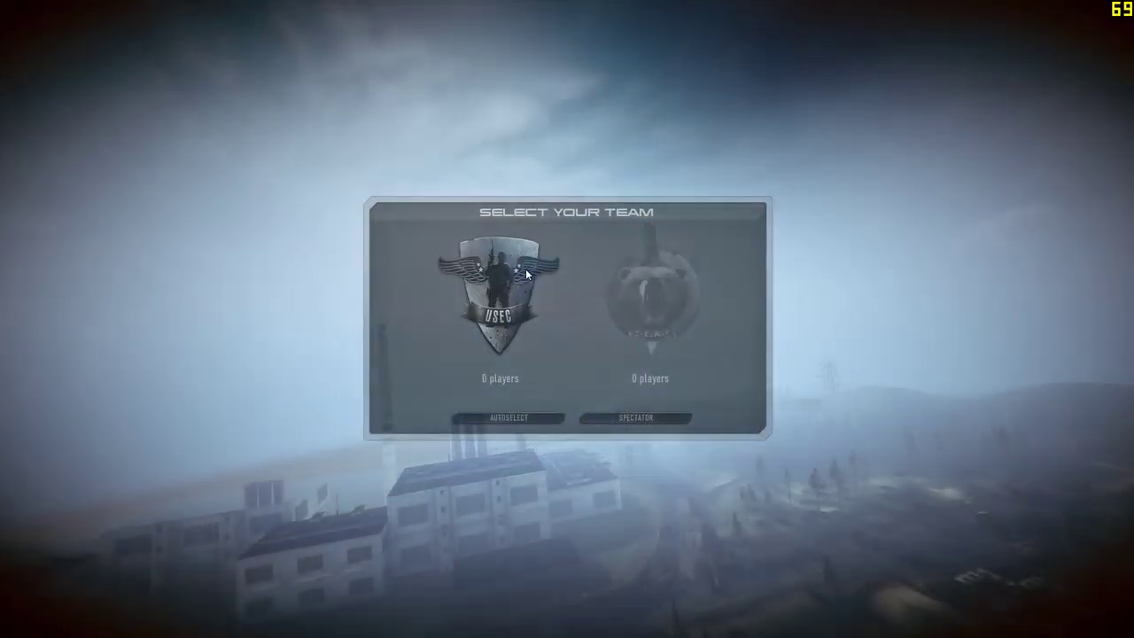
Step: Join the USEC team and walk out of the forest to the road beside the parked truck
left_click(526, 274)
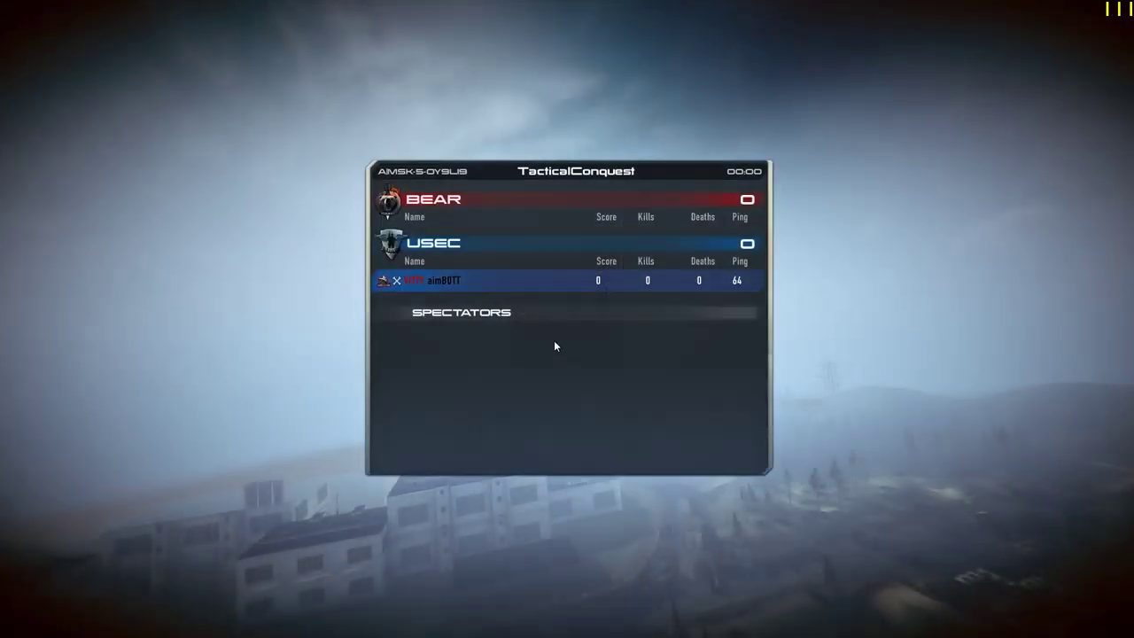
left_click(590, 379)
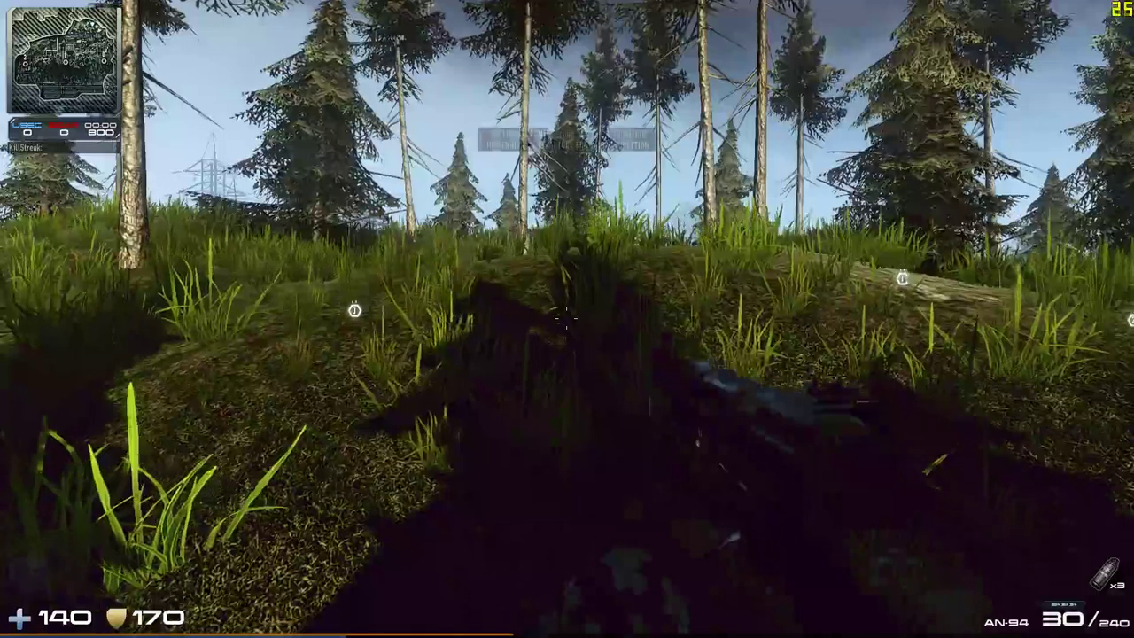
key("2")
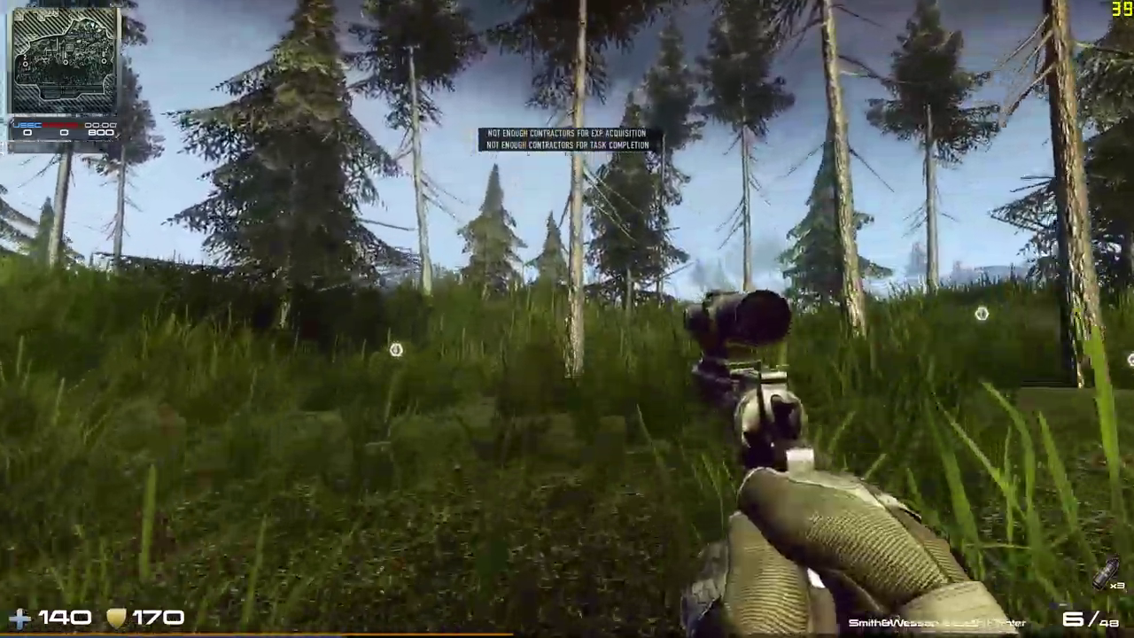
key("1")
key("w")
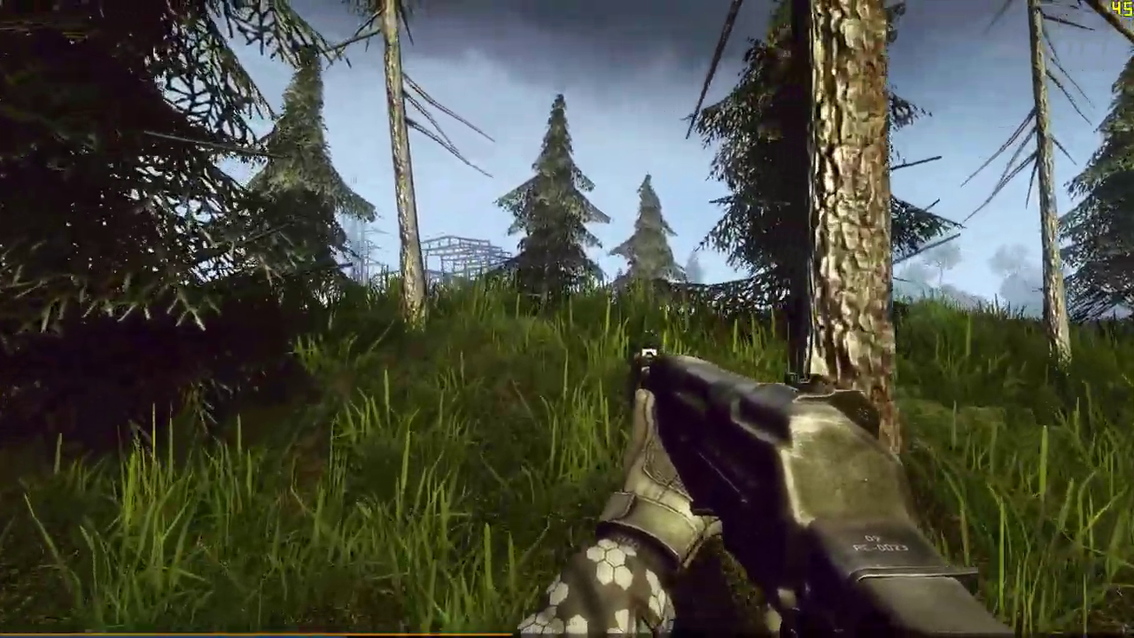
key("w")
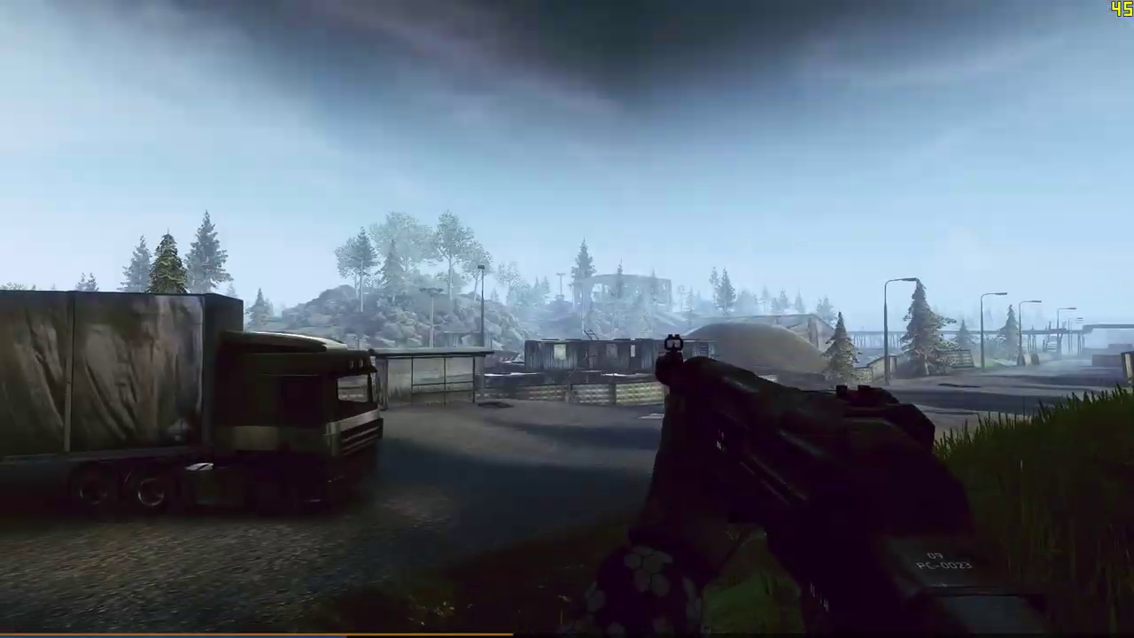
Step: Reopen the ReShade overlay and set ClarityRadius to 4, ClarityOffset to 5.000, and ClarityBlendIfDark and ClarityBlendIfLight to 0
key("Home")
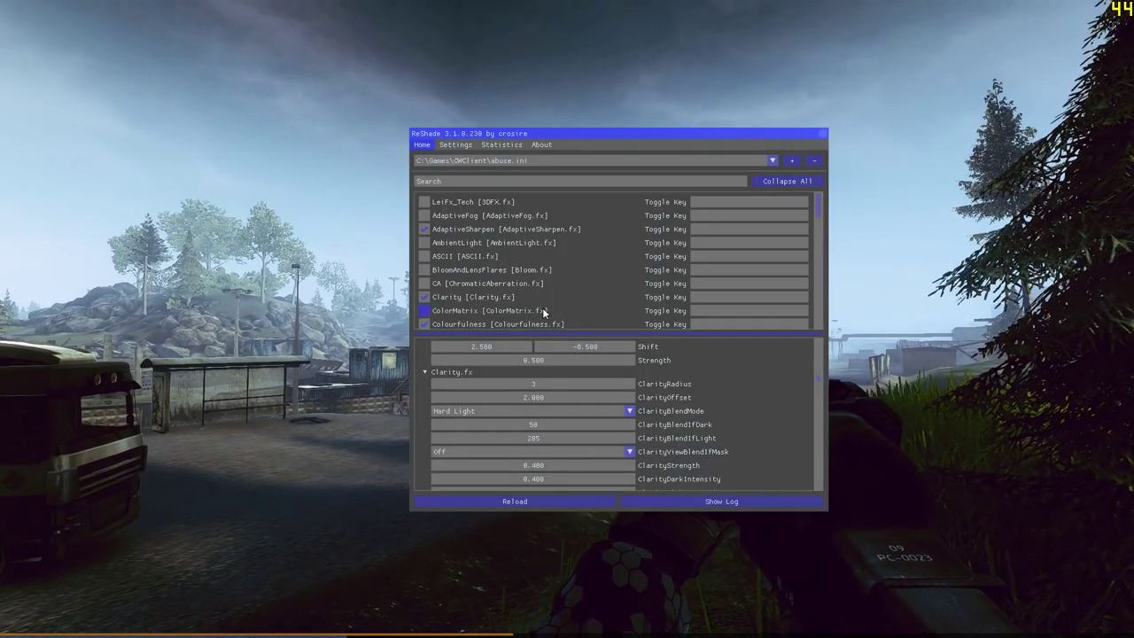
left_click_drag(589, 390, 718, 336)
left_click_drag(698, 124, 842, 108)
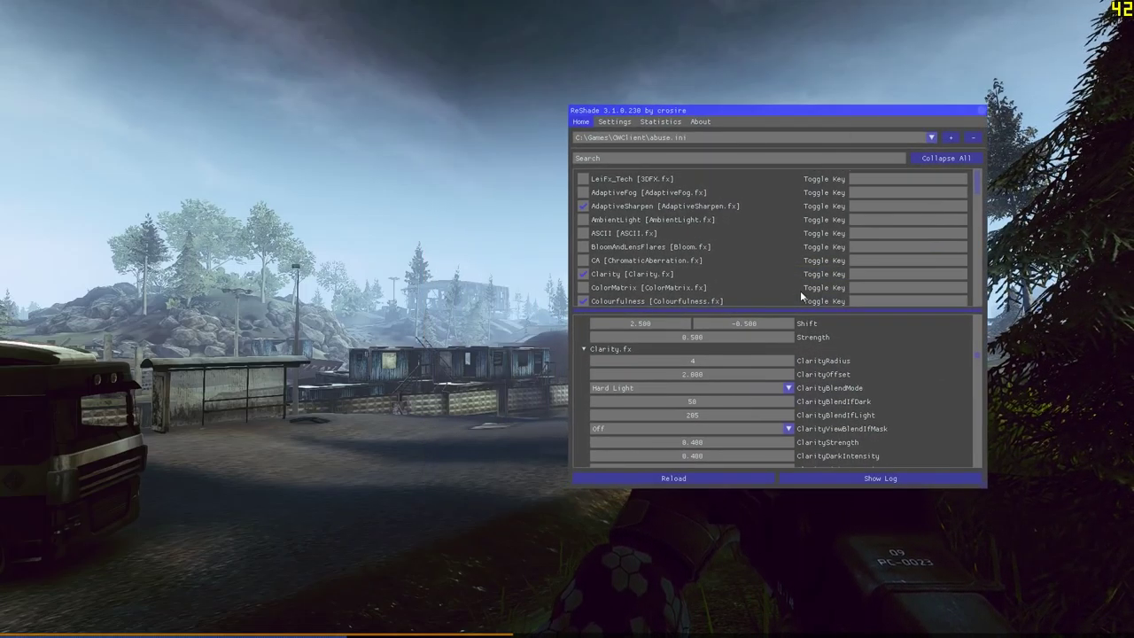
left_click_drag(710, 374, 819, 409)
scroll(834, 406, "down", 1)
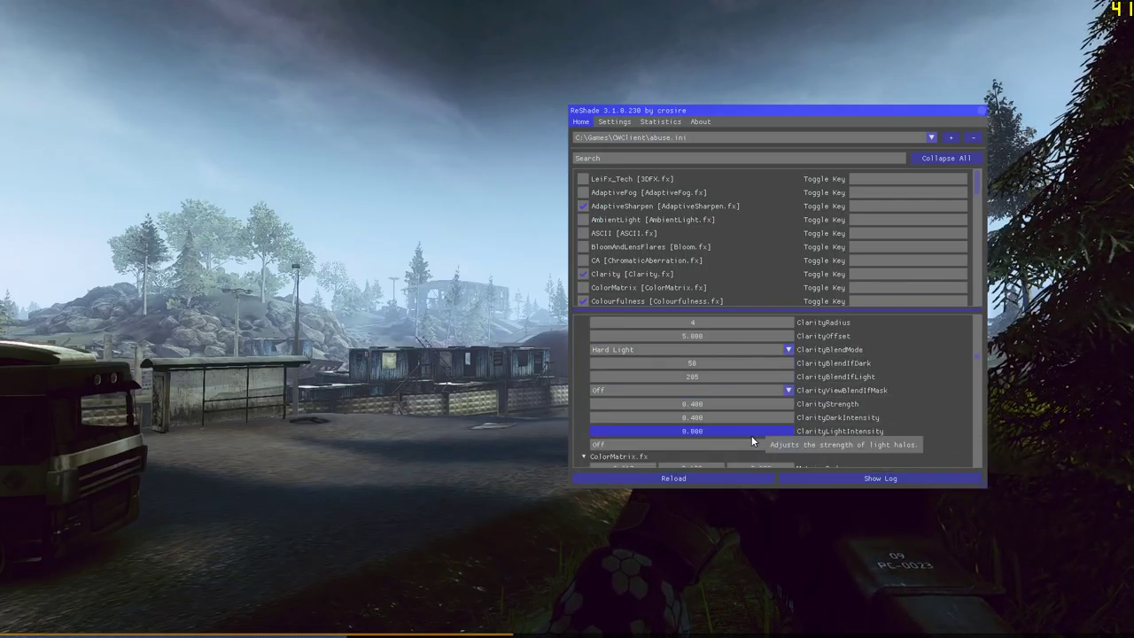
left_click_drag(733, 364, 367, 376)
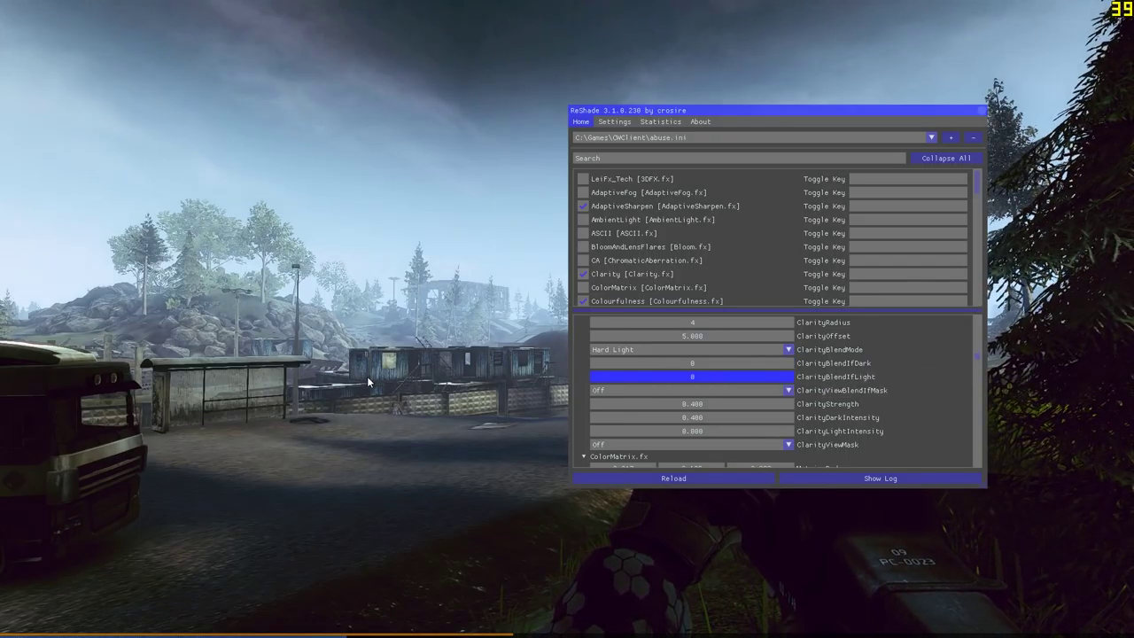
Step: Preview the Clarity blend-if mask in the game view and turn it back off
left_click(706, 388)
left_click(598, 413)
left_click(618, 390)
left_click(611, 405)
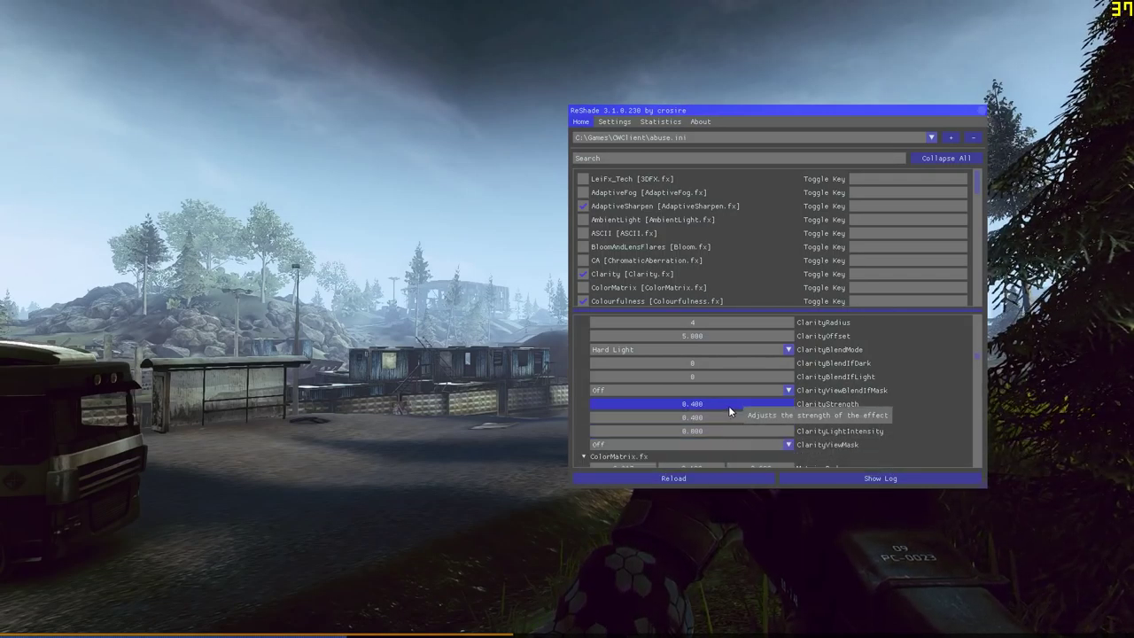
Step: Set ClarityStrength, ClarityDarkIntensity and ClarityLightIntensity to 1.000 and turn on ClarityViewMask
left_click_drag(716, 408, 1016, 410)
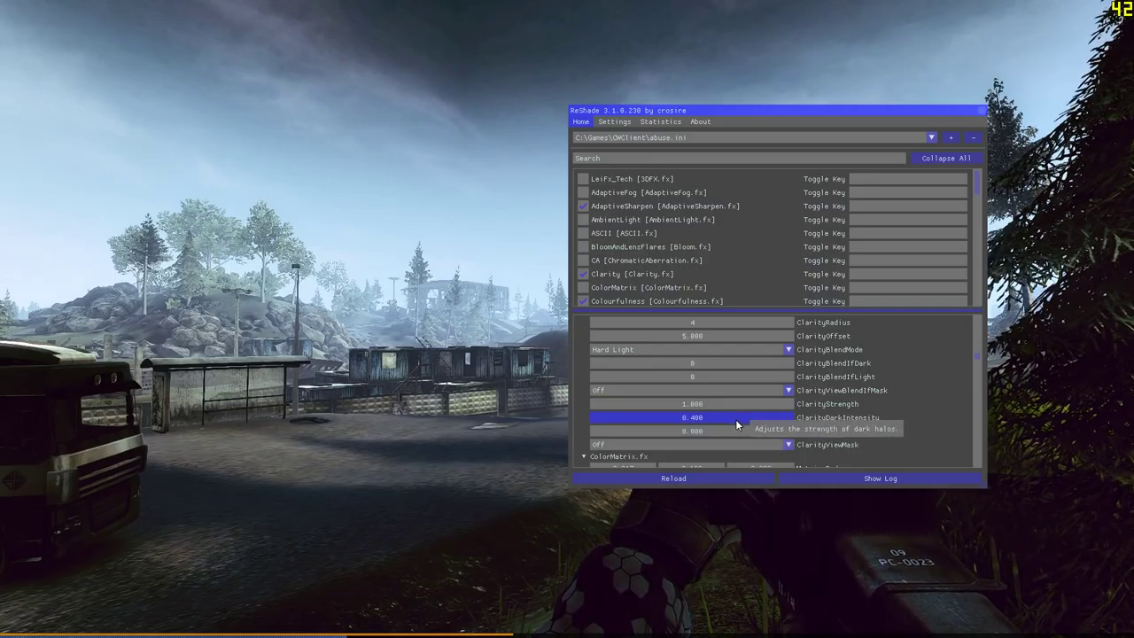
left_click_drag(777, 418, 1025, 419)
left_click_drag(711, 432, 1005, 440)
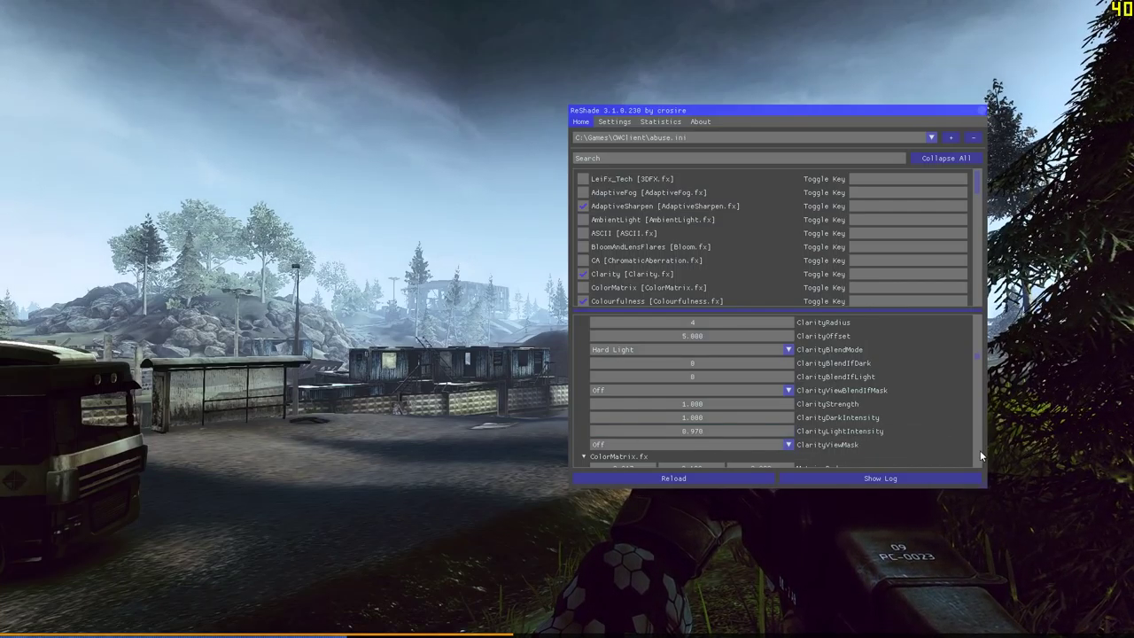
left_click_drag(718, 431, 822, 449)
left_click(772, 445)
left_click(638, 460)
left_click_drag(704, 431, 913, 410)
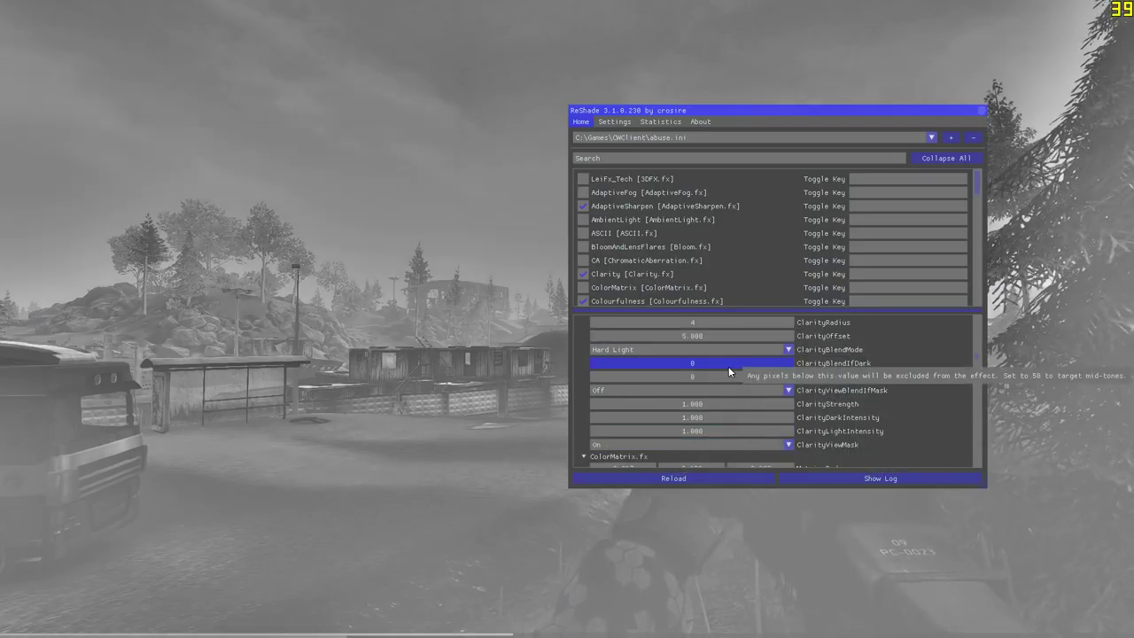
Step: Try the Addition and Linear Light options for ClarityBlendMode while the clarity mask is shown
scroll(780, 395, "up", 1)
left_click(775, 388)
scroll(671, 417, "up", 1)
left_click(608, 460)
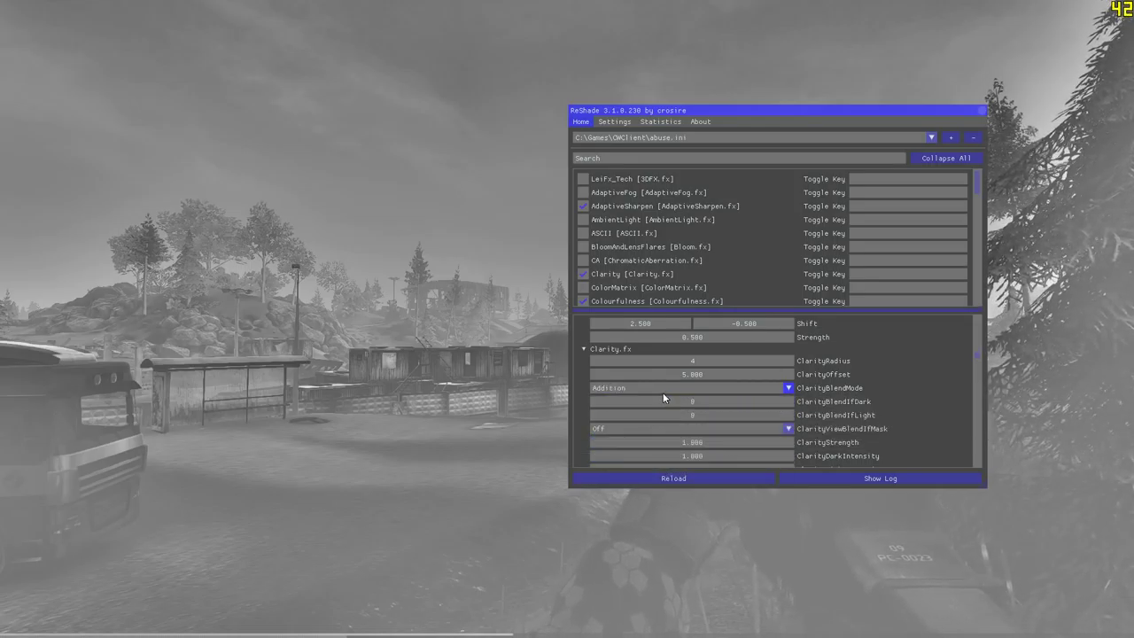
left_click(663, 393)
left_click(625, 458)
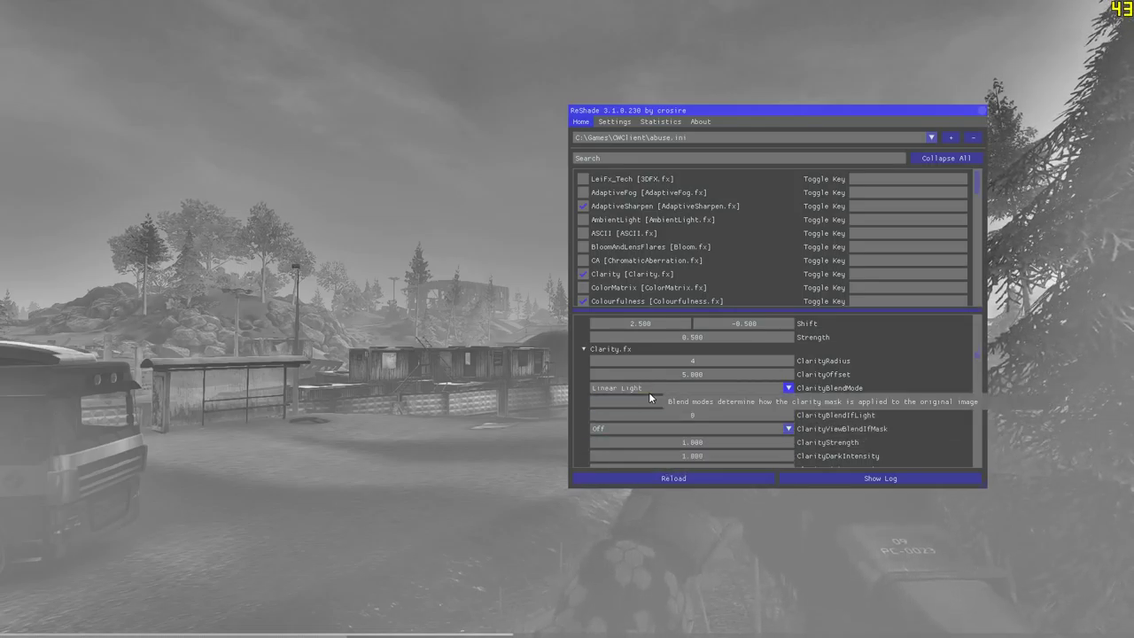
Step: Set ClarityViewMask to Off
scroll(713, 458, "down", 2)
left_click(698, 405)
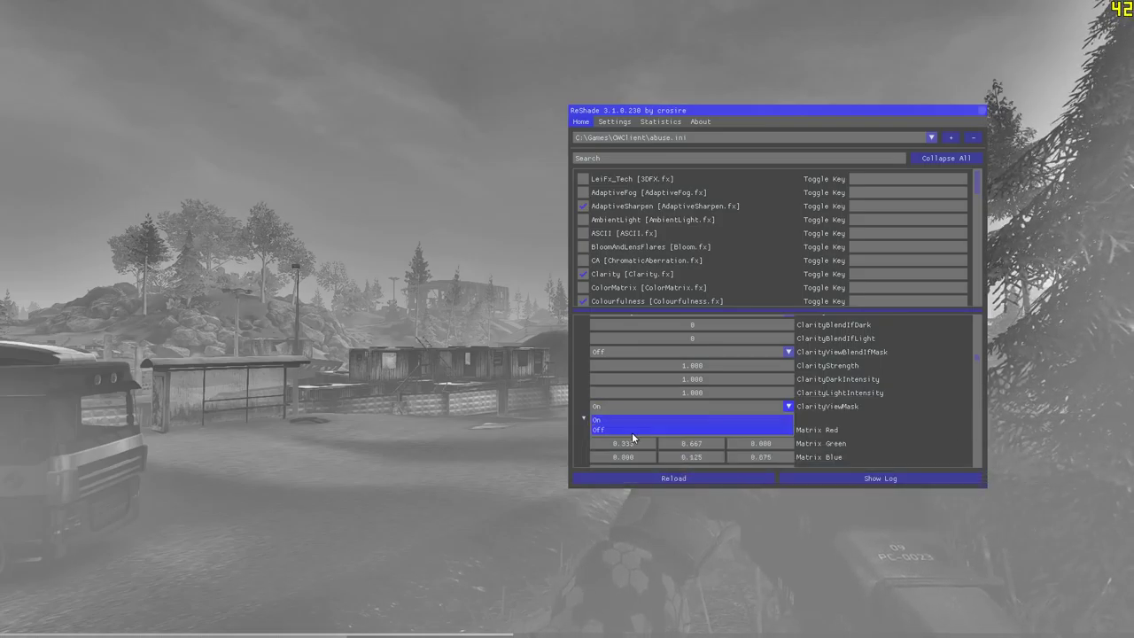
left_click(634, 421)
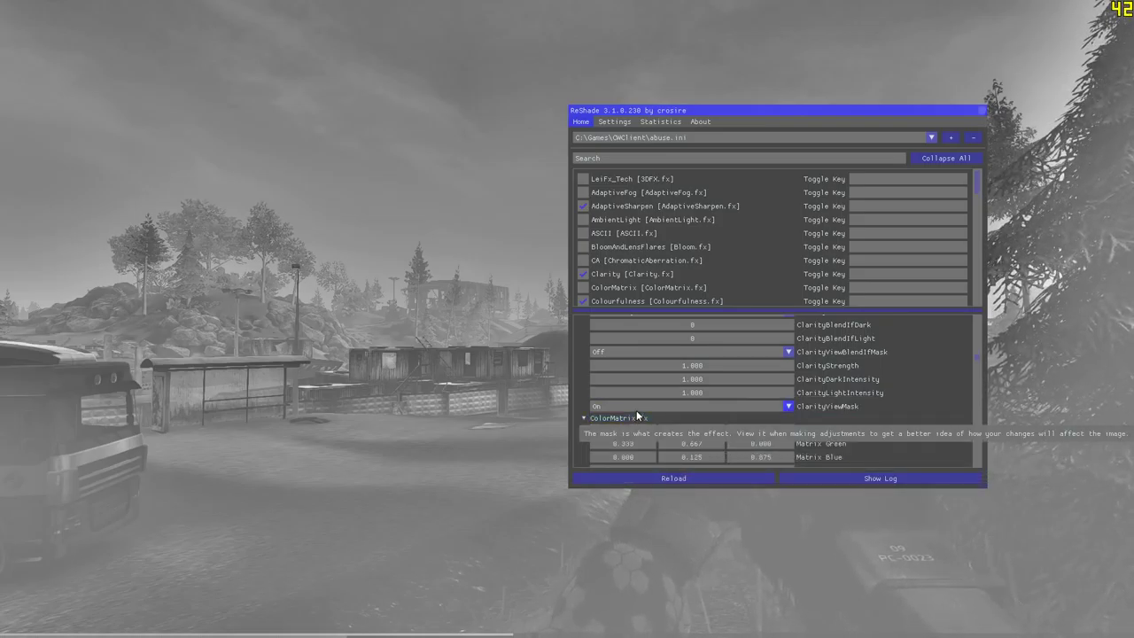
left_click(636, 410)
left_click(612, 431)
Step: Try Vivid Light for ClarityBlendMode against the game view, and set the mode to Hard Light
scroll(673, 372, "up", 3)
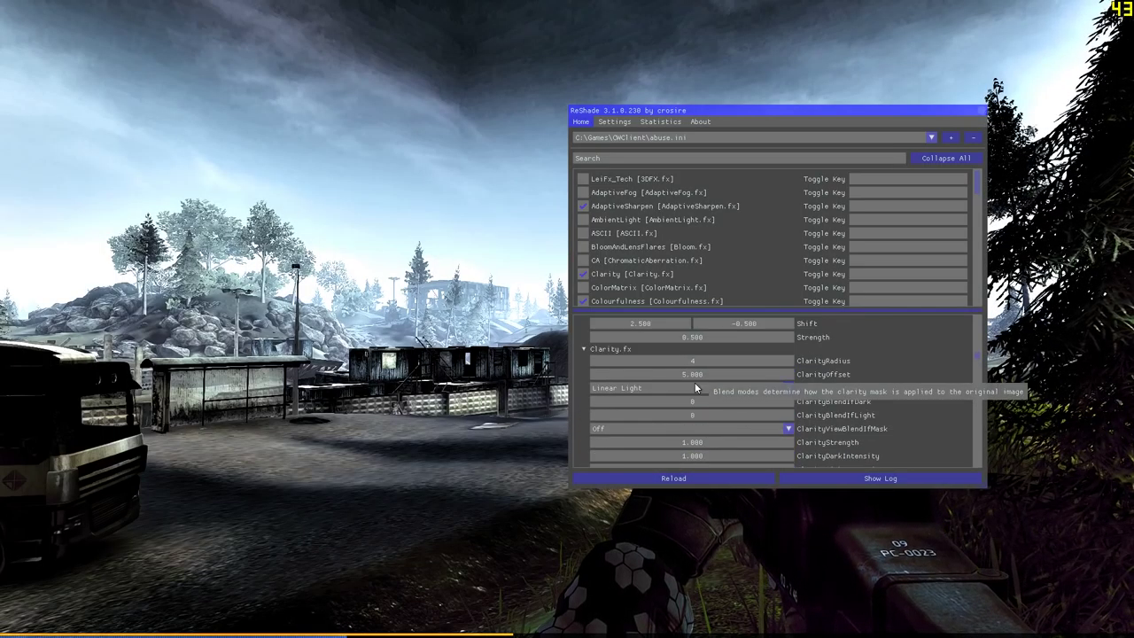
left_click(695, 386)
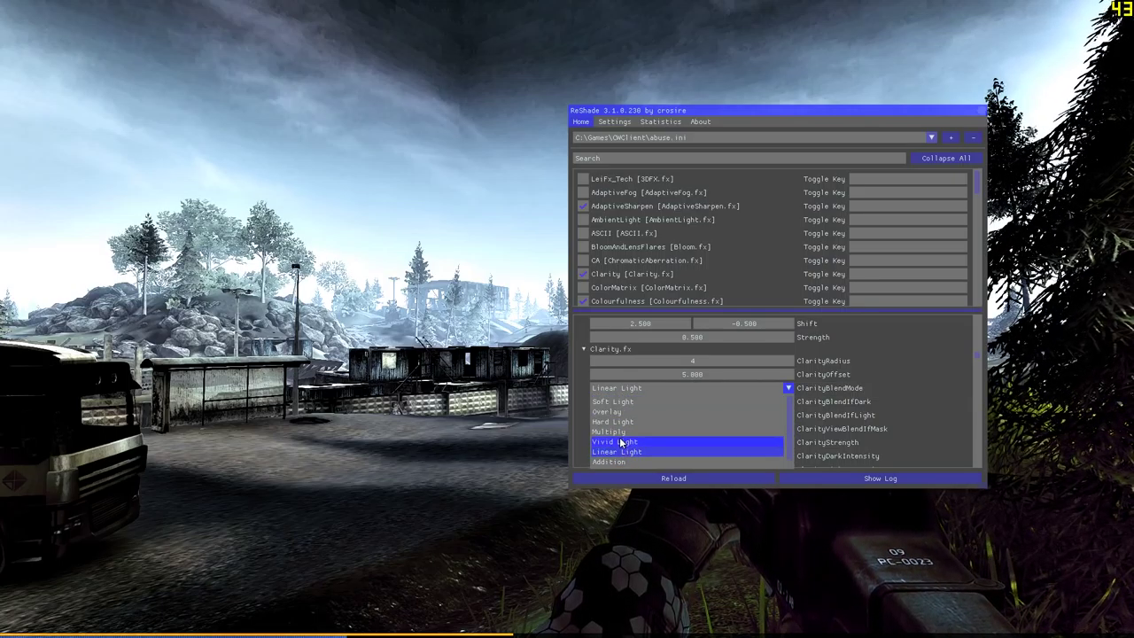
left_click(621, 441)
left_click(639, 390)
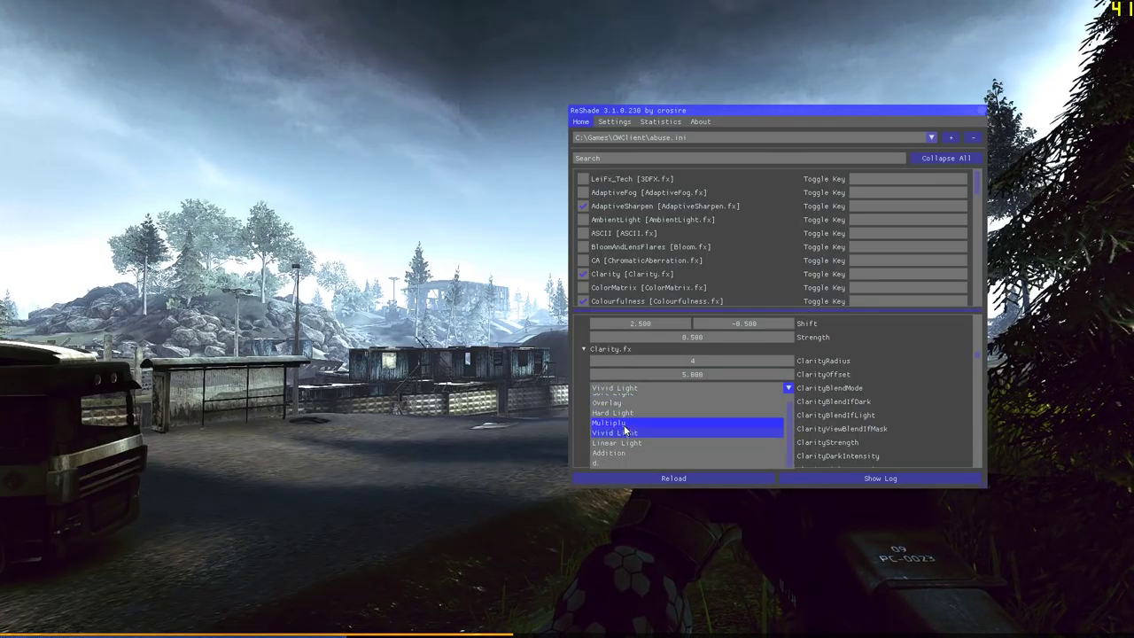
left_click(625, 431)
left_click(637, 392)
left_click(622, 427)
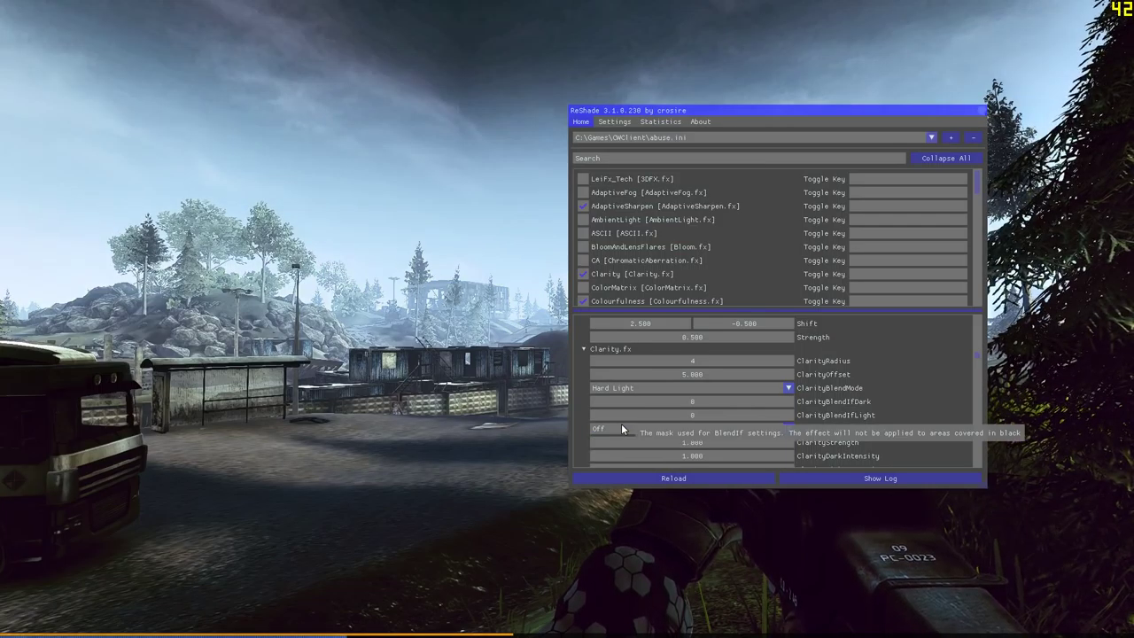
Step: Compare Multiply with Hard Light for ClarityBlendMode on the game view, ending on Hard Light
left_click(624, 390)
left_click(619, 433)
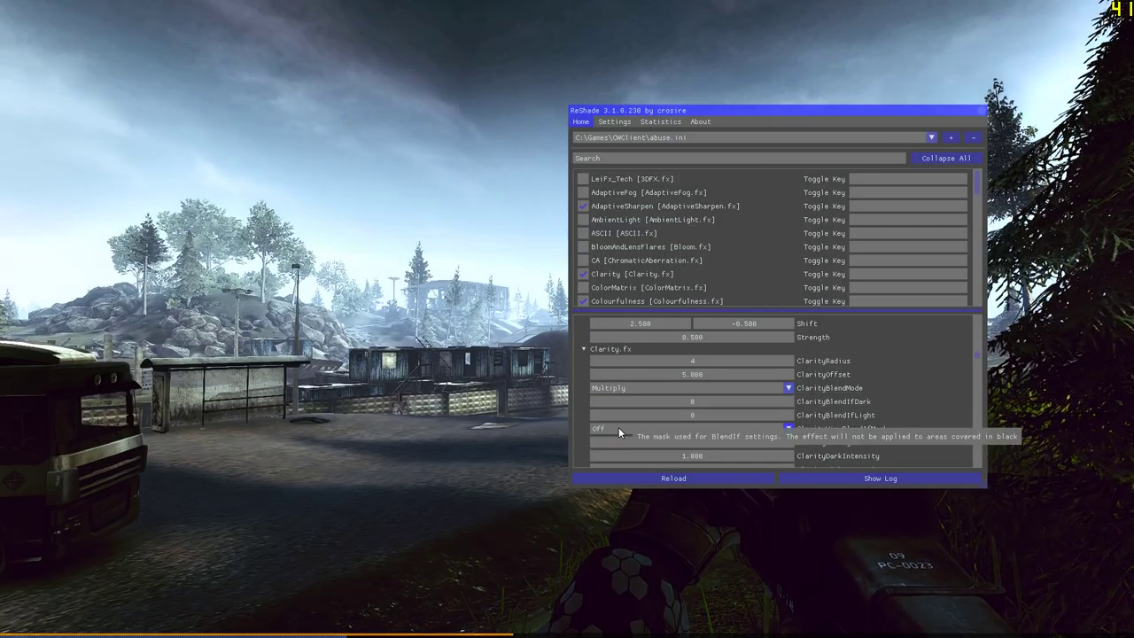
left_click(634, 387)
left_click(619, 426)
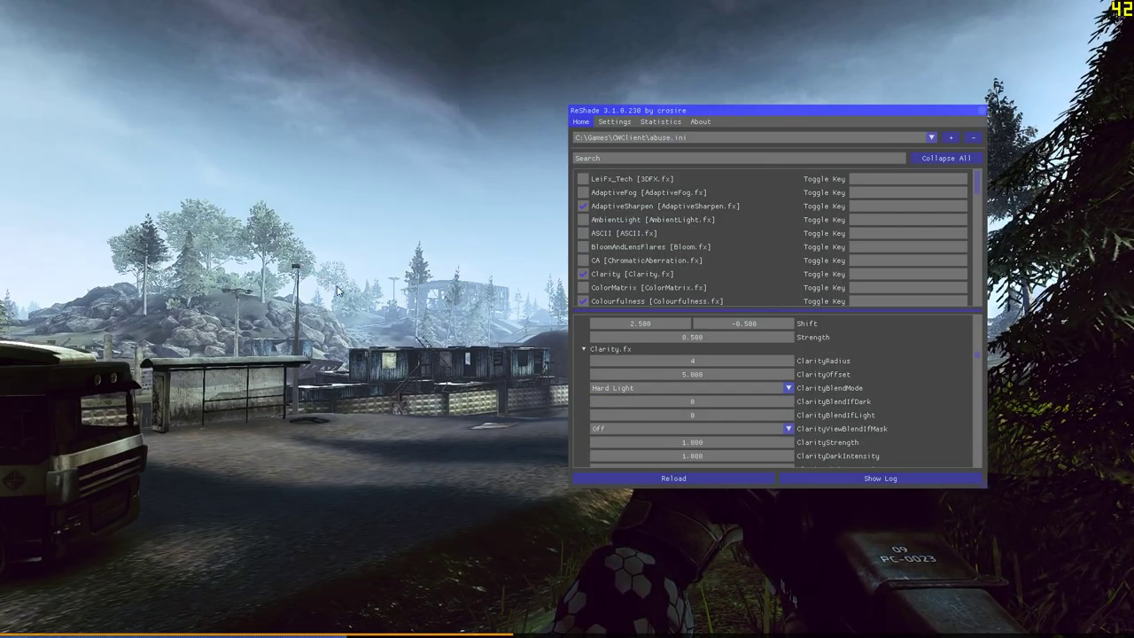
left_click(643, 384)
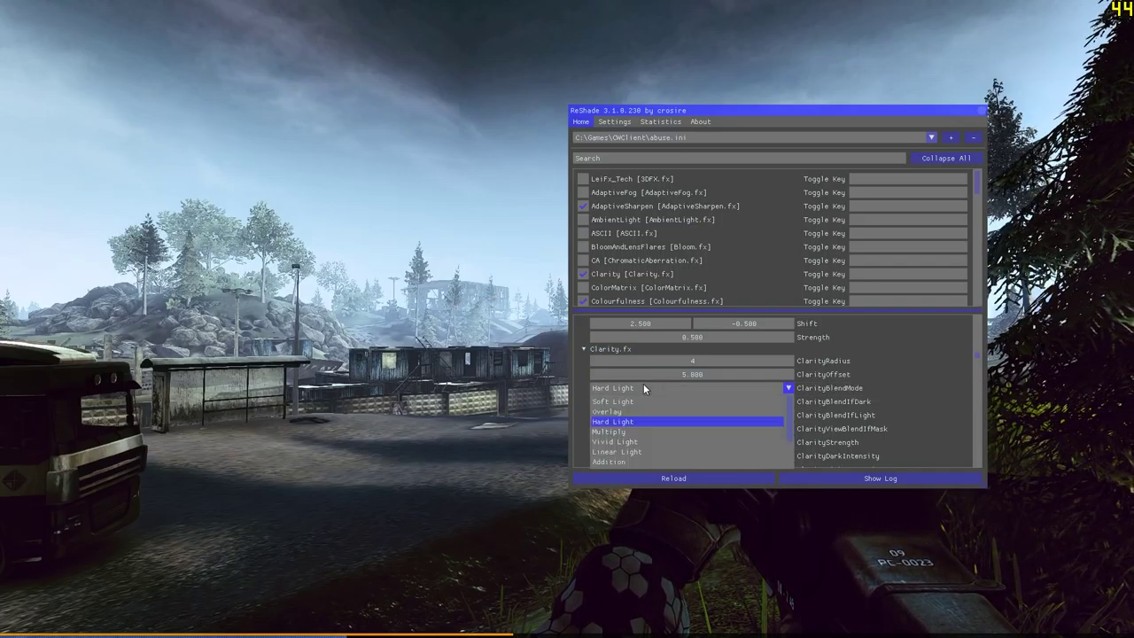
left_click(635, 429)
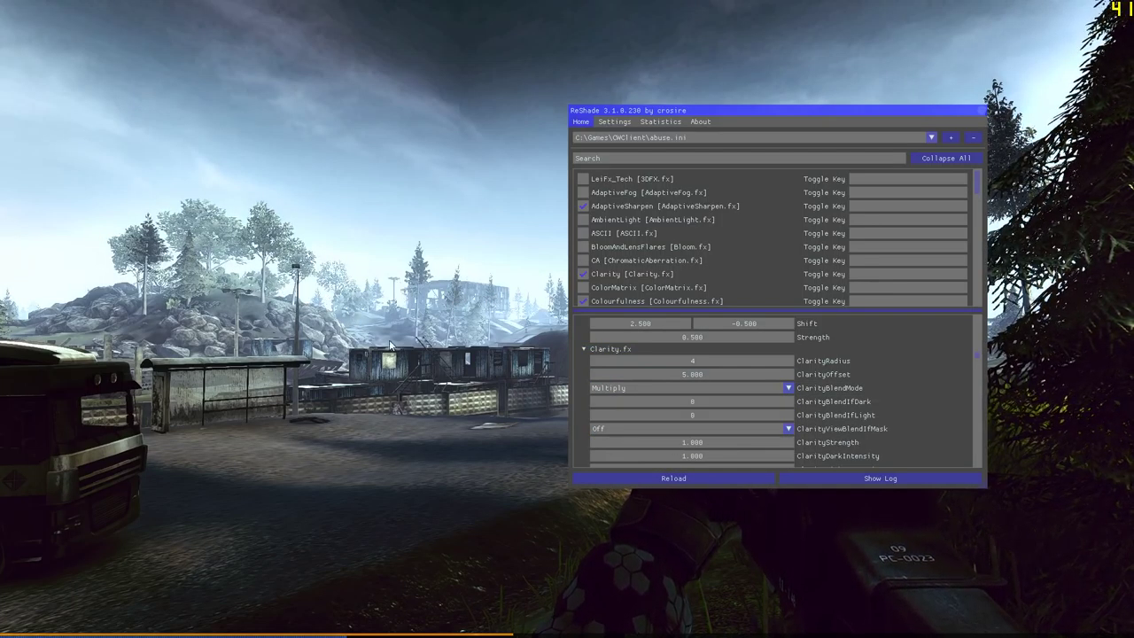
left_click(656, 390)
left_click(614, 424)
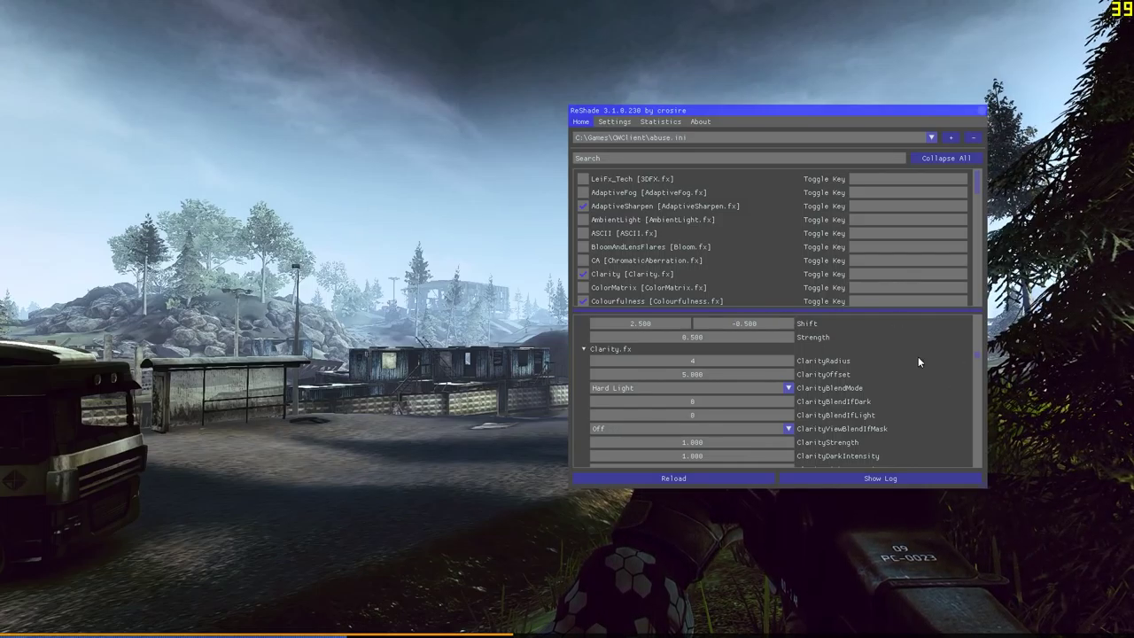
Step: In Colourfulness.fx, set colourfulness to 0.520 and lim_luma to 0.770
scroll(893, 376, "down", 5)
scroll(846, 381, "down", 6)
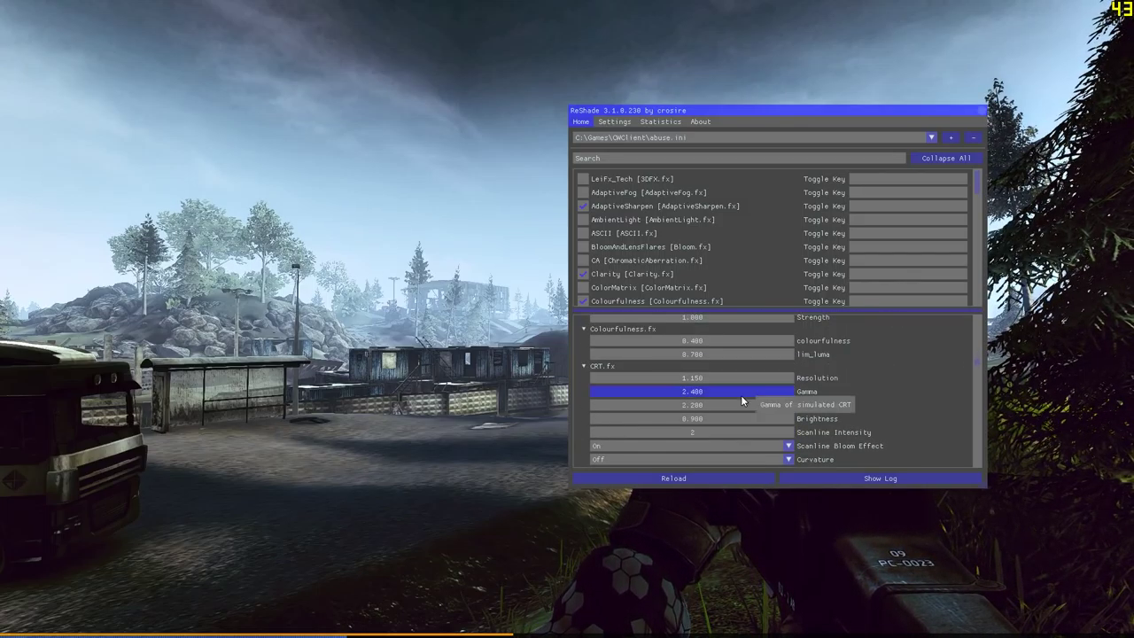
mouse_move(733, 356)
left_mouse_down()
mouse_move(760, 352)
mouse_move(617, 366)
mouse_move(743, 357)
mouse_move(747, 339)
mouse_move(771, 341)
mouse_move(739, 339)
left_mouse_up()
left_click_drag(739, 354, 709, 356)
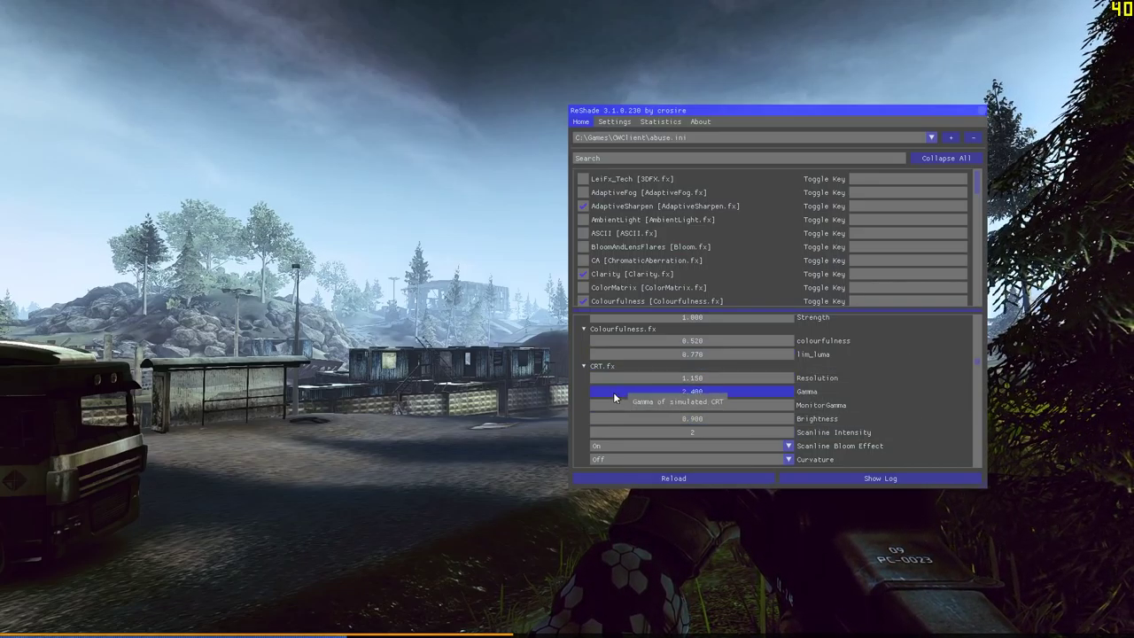
Step: In CRT.fx, set Resolution to 7.930, Gamma to 2.000 and Brightness to 0.990
scroll(635, 380, "down", 1)
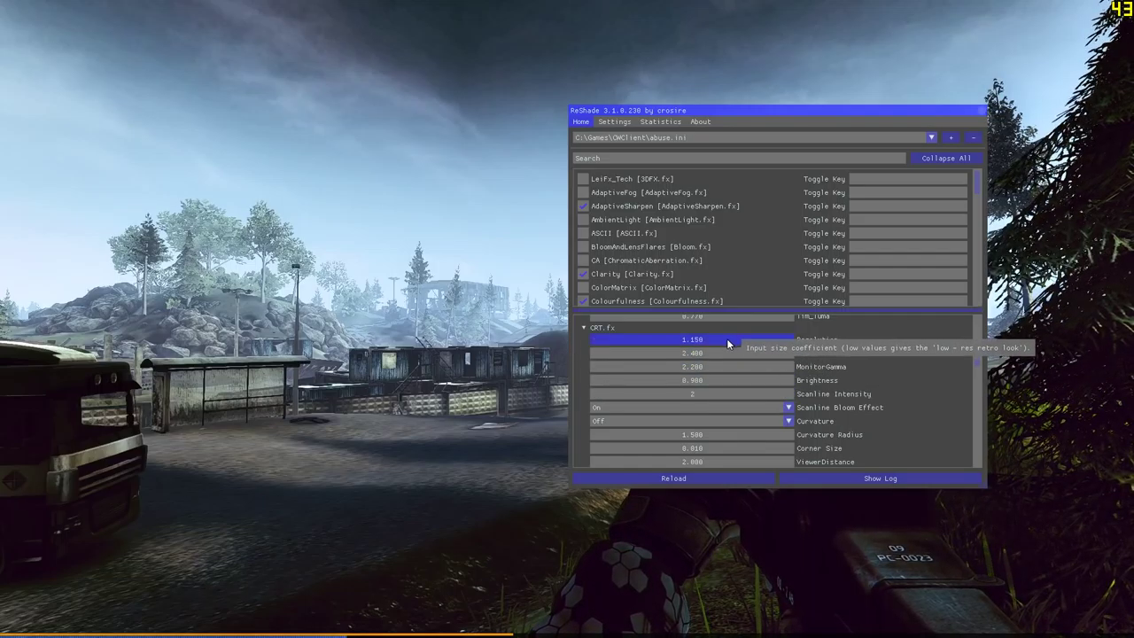
left_click_drag(737, 356, 734, 357)
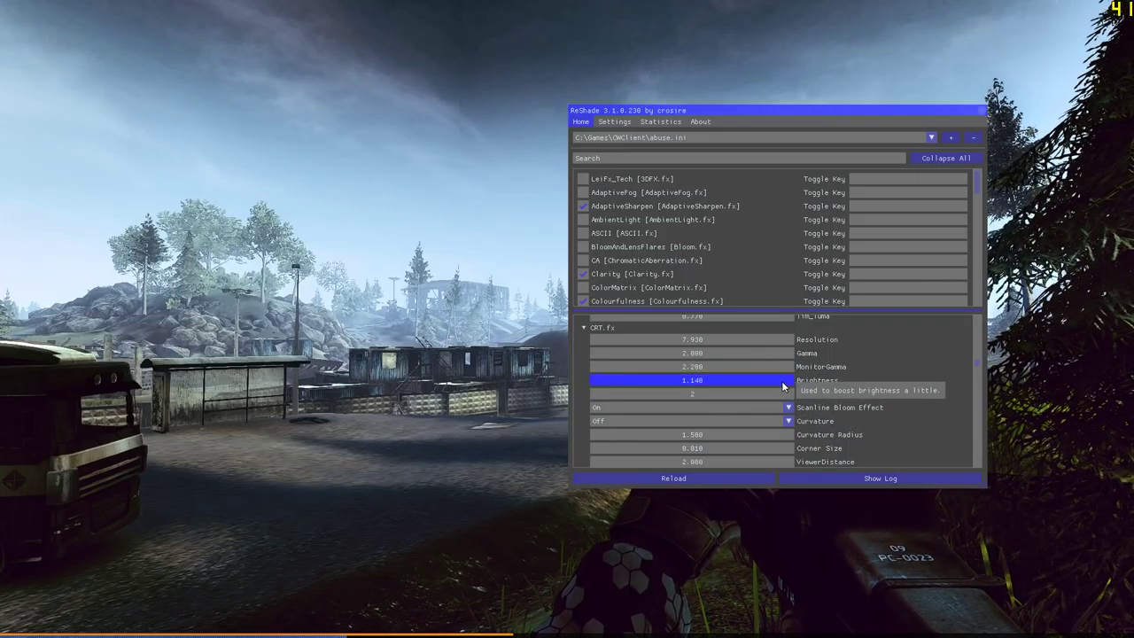
left_click_drag(779, 381, 782, 395)
left_click_drag(551, 414, 887, 408)
scroll(887, 408, "down", 1)
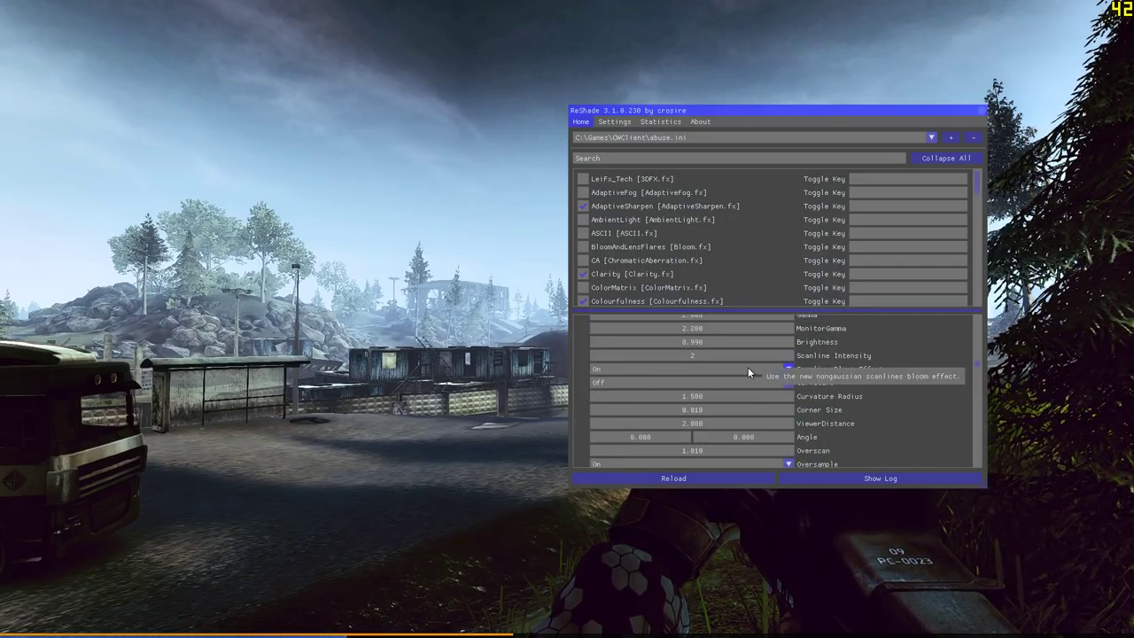
Step: Keep CRT Curvature set to Off and enable the CRT effect
left_click(649, 381)
left_click(838, 381)
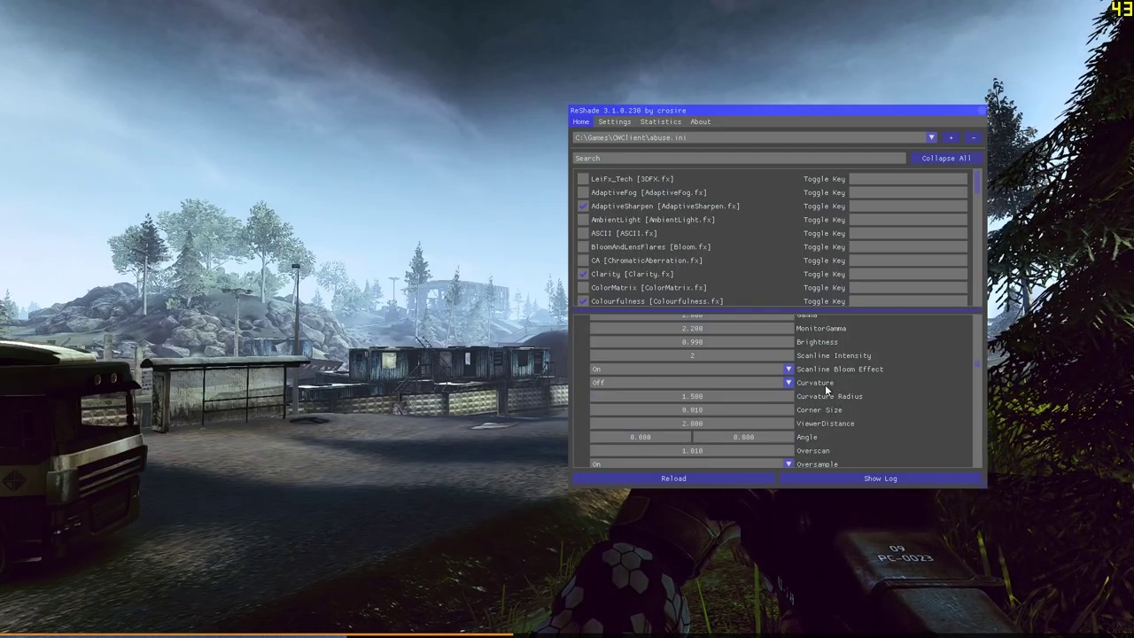
left_click(757, 381)
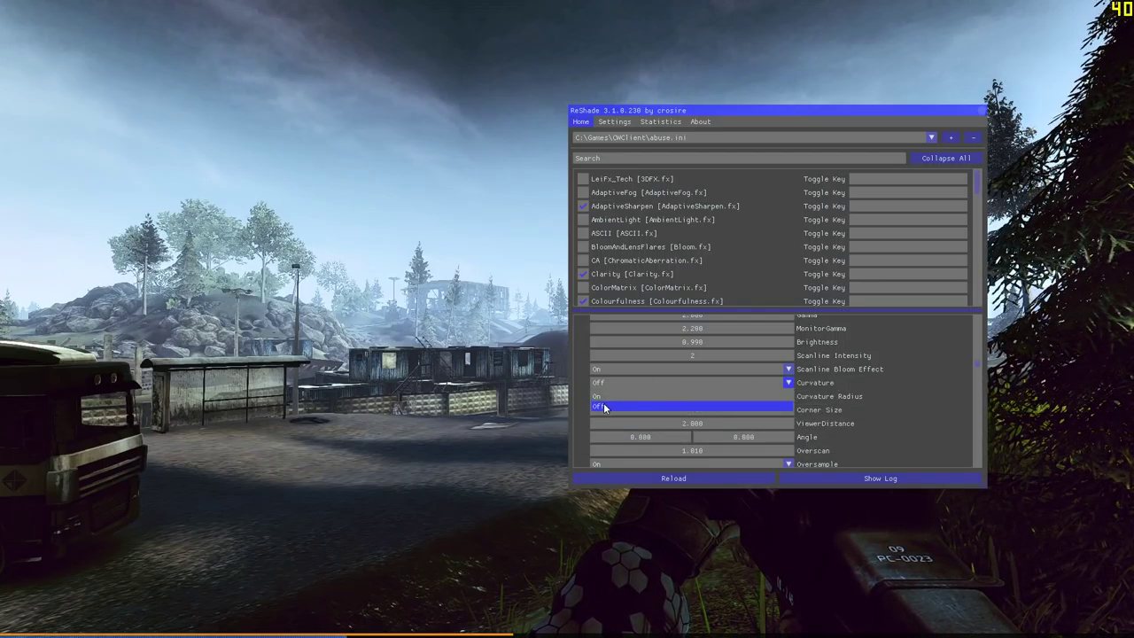
left_click(903, 389)
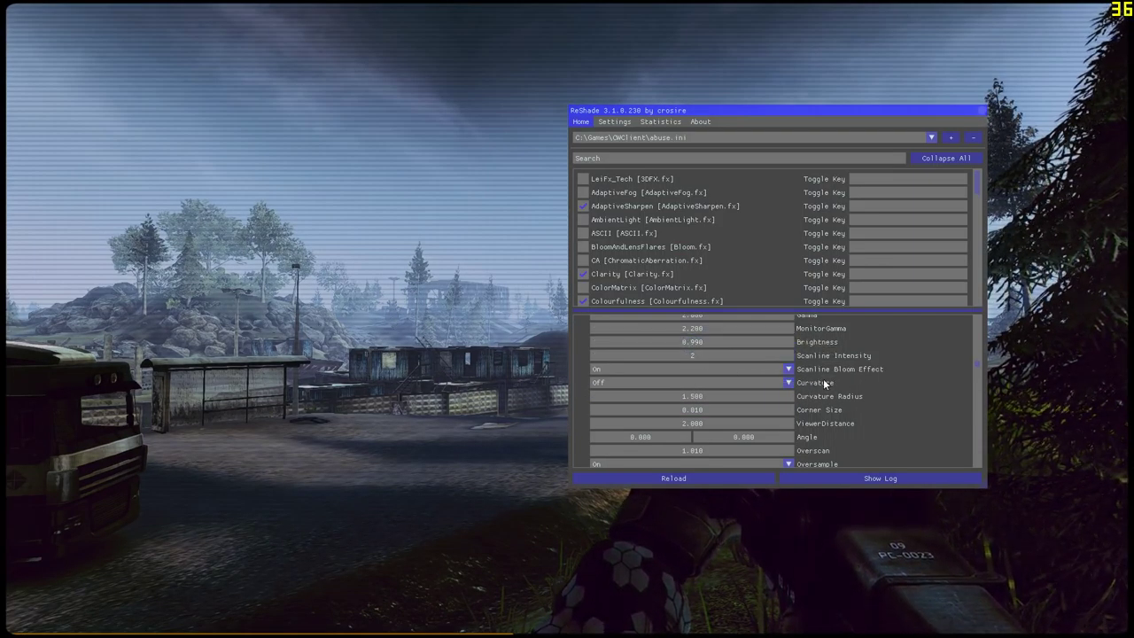
Step: Set the CRT Resolution to 8.000, Brightness to 1.200 and Overscan to 1.000
scroll(864, 390, "up", 2)
left_click_drag(715, 376, 1011, 350)
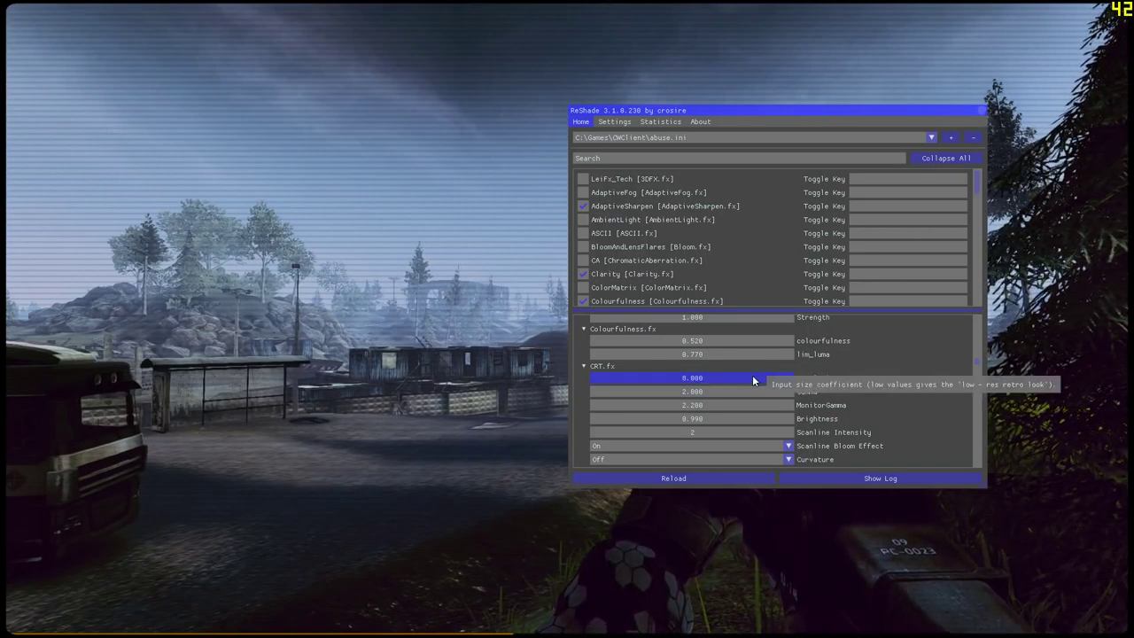
left_click_drag(748, 394, 745, 418)
scroll(911, 403, "down", 2)
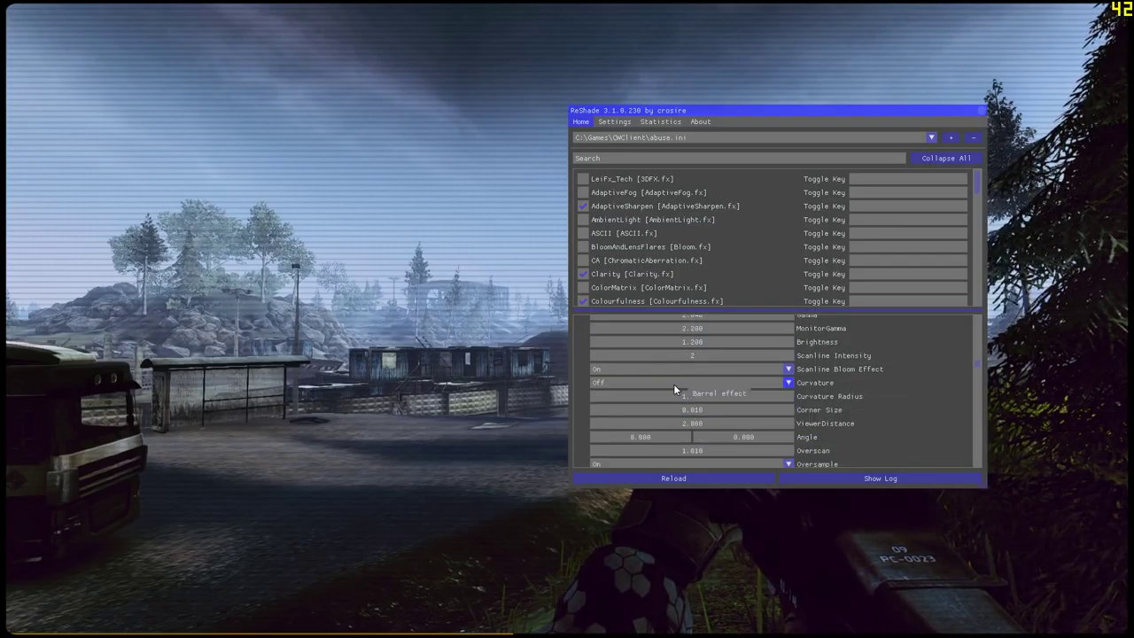
scroll(890, 425, "down", 1)
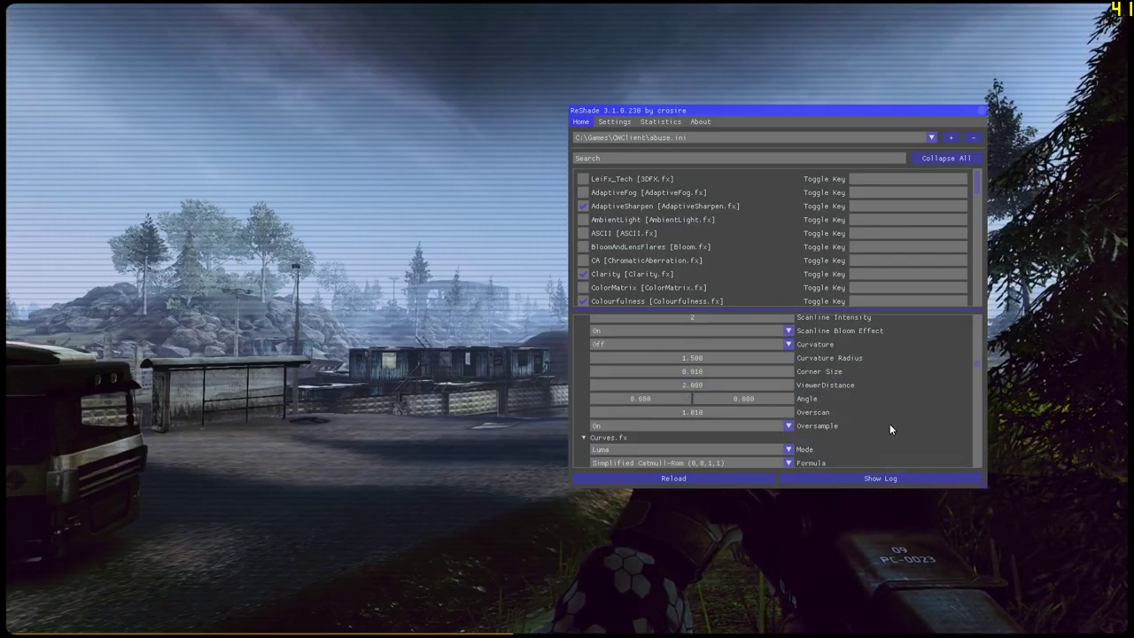
left_click_drag(709, 413, 395, 407)
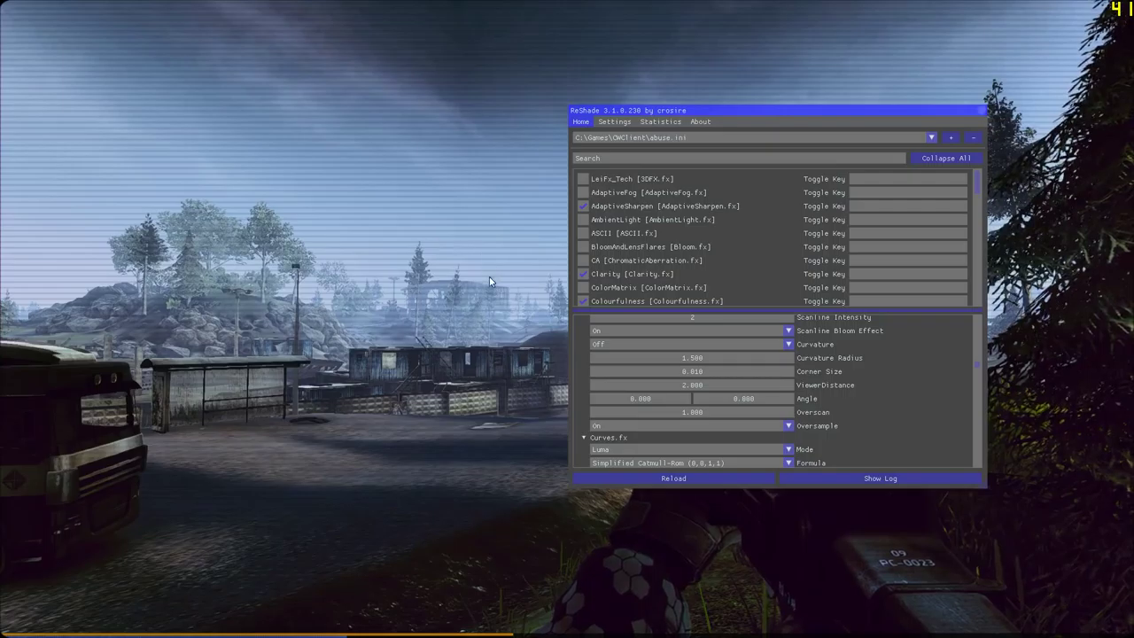
Step: Close the ReShade overlay and walk around the road to examine the CRT effect in the game
key("Home")
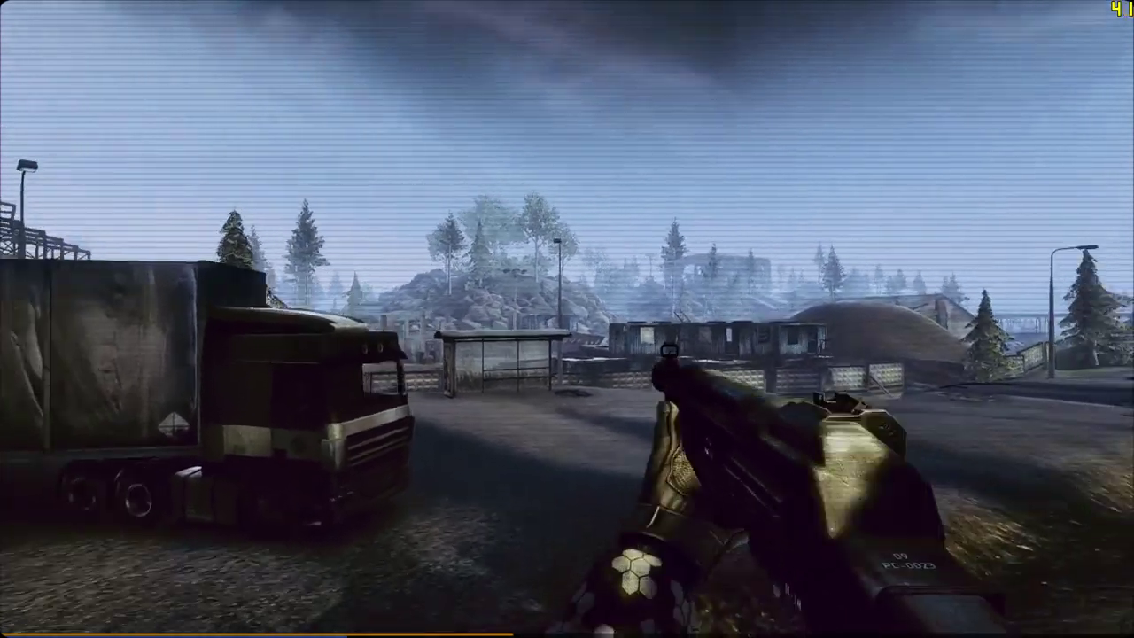
key("w")
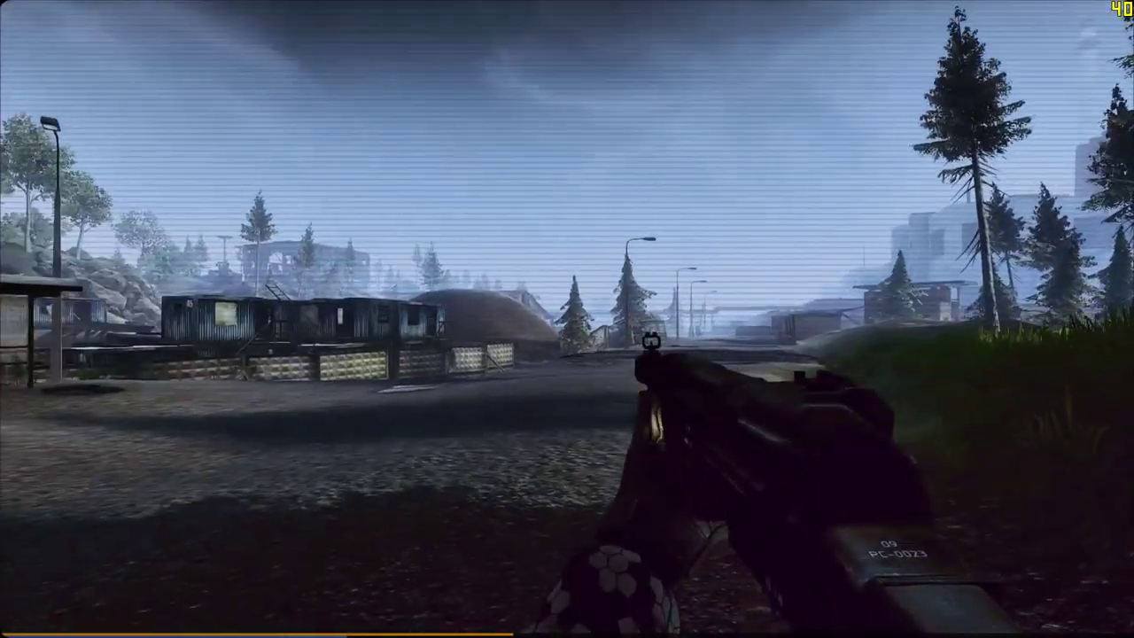
key("w")
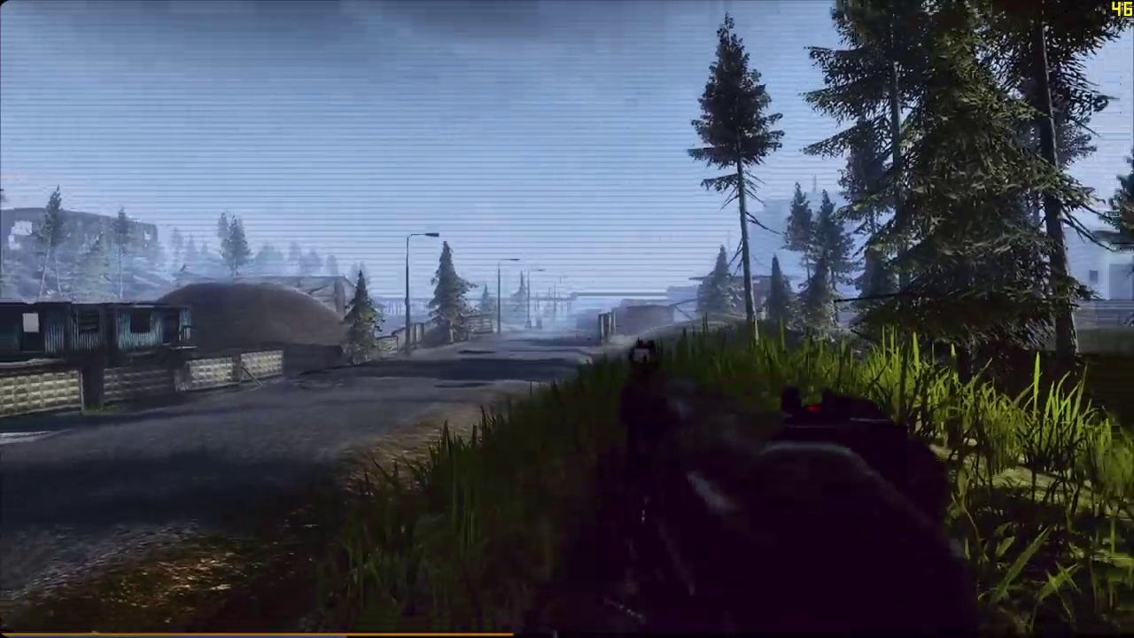
key("s")
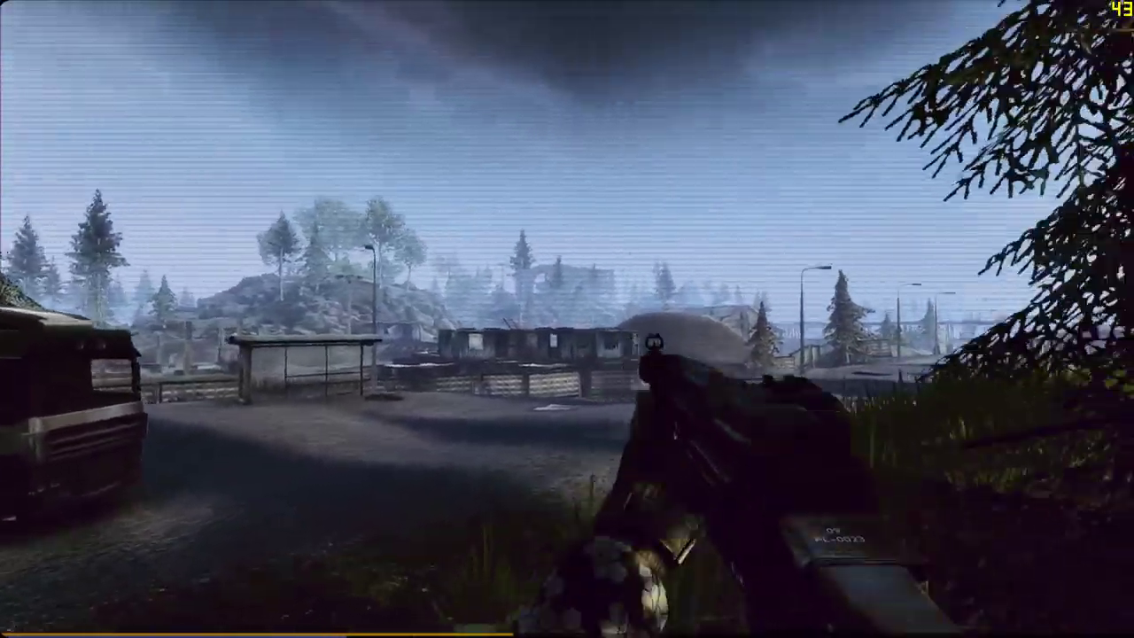
Step: Reopen the ReShade overlay, turn on CRT Curvature with Curvature Radius and ViewerDistance at 0.400, and set Overscan to 1.100
key("Home")
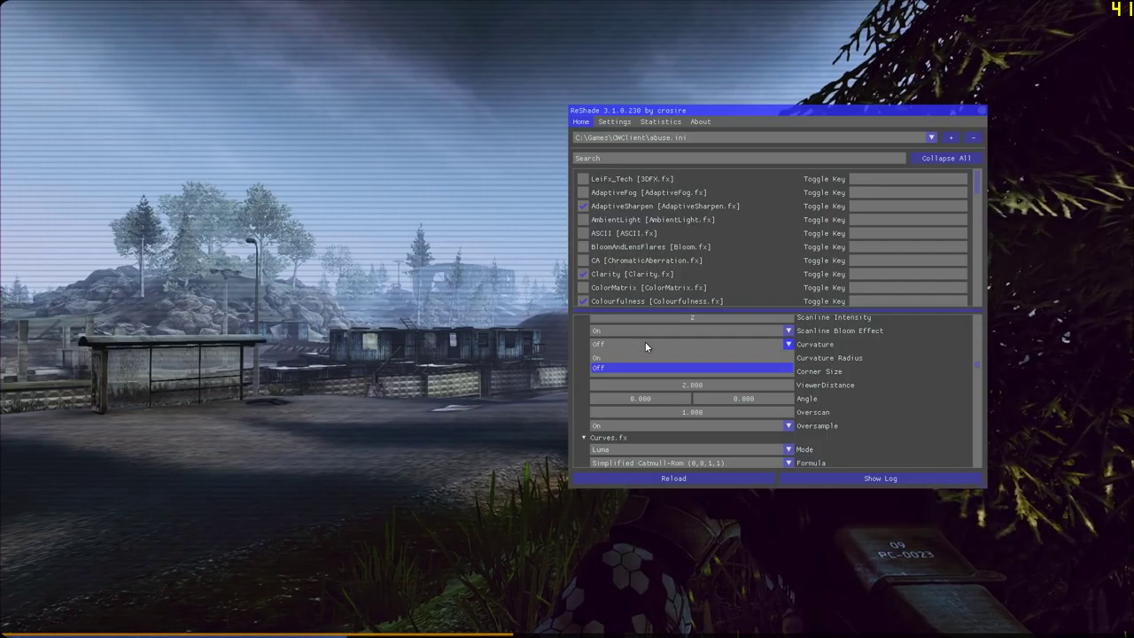
left_click(645, 344)
left_click(611, 368)
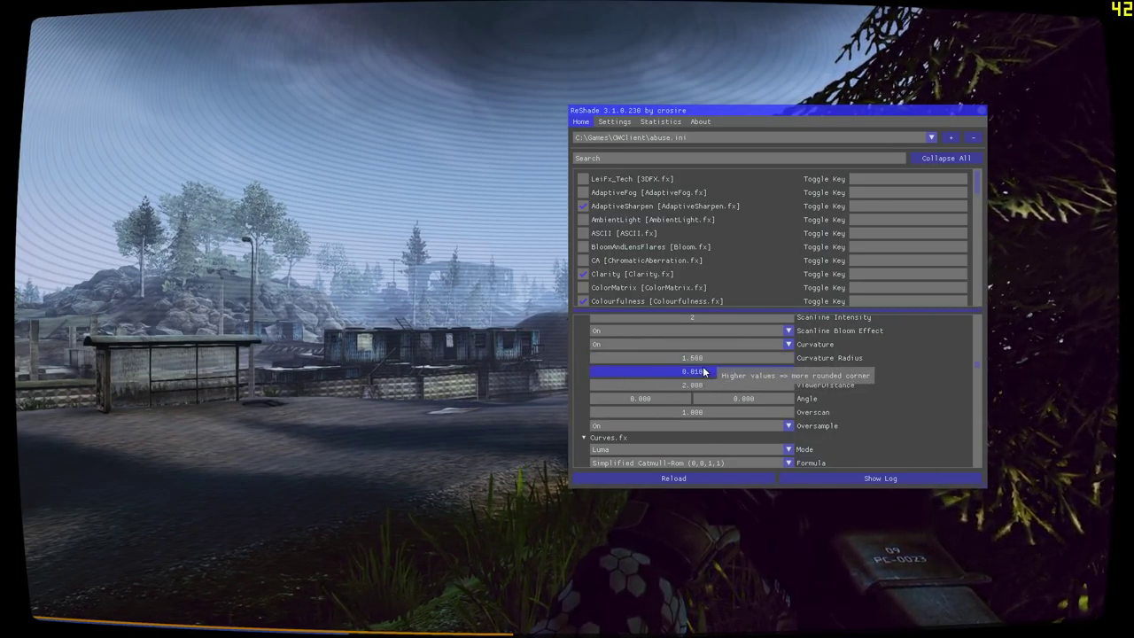
left_click_drag(788, 358, 754, 360)
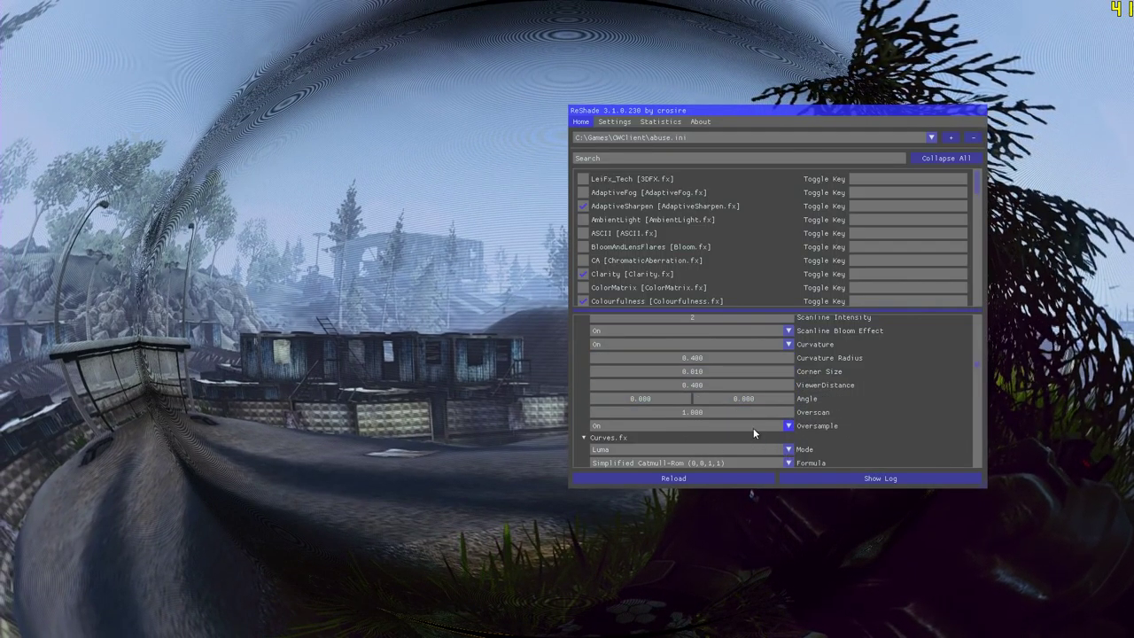
left_click_drag(764, 412, 985, 414)
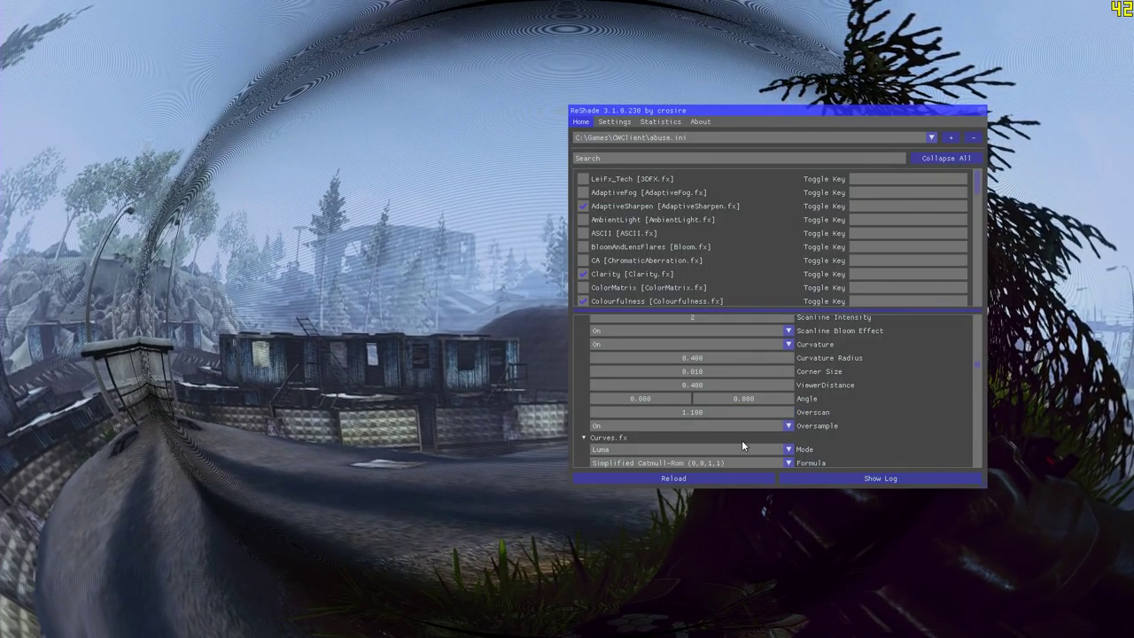
Step: Enable the xhair effect at the end of the effect list
scroll(842, 410, "down", 3)
scroll(647, 239, "down", 10)
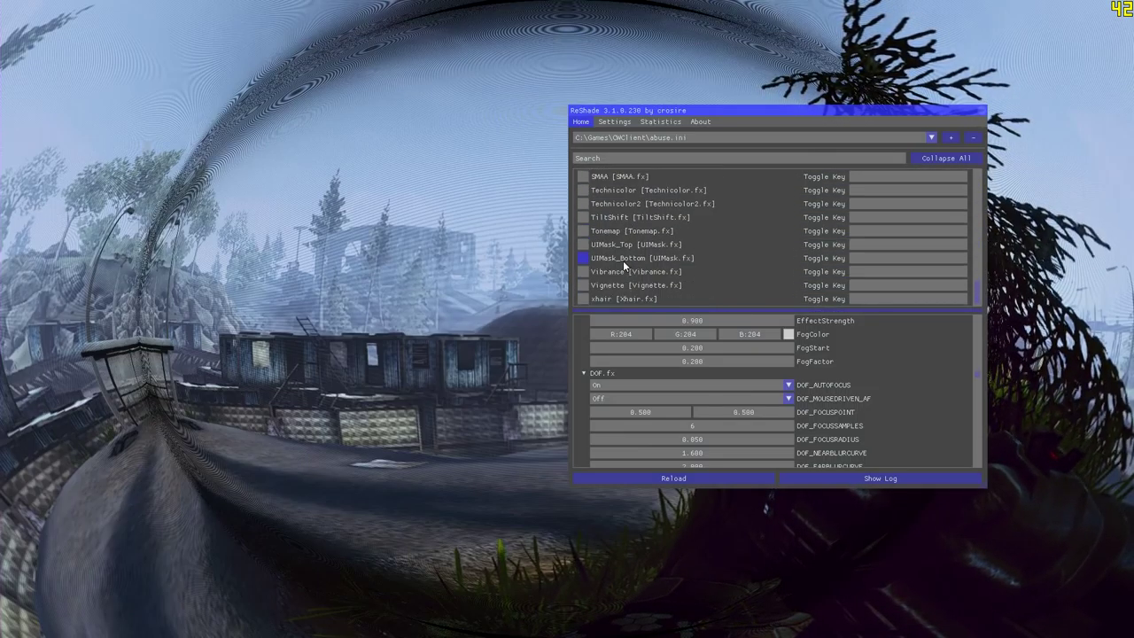
left_click(584, 299)
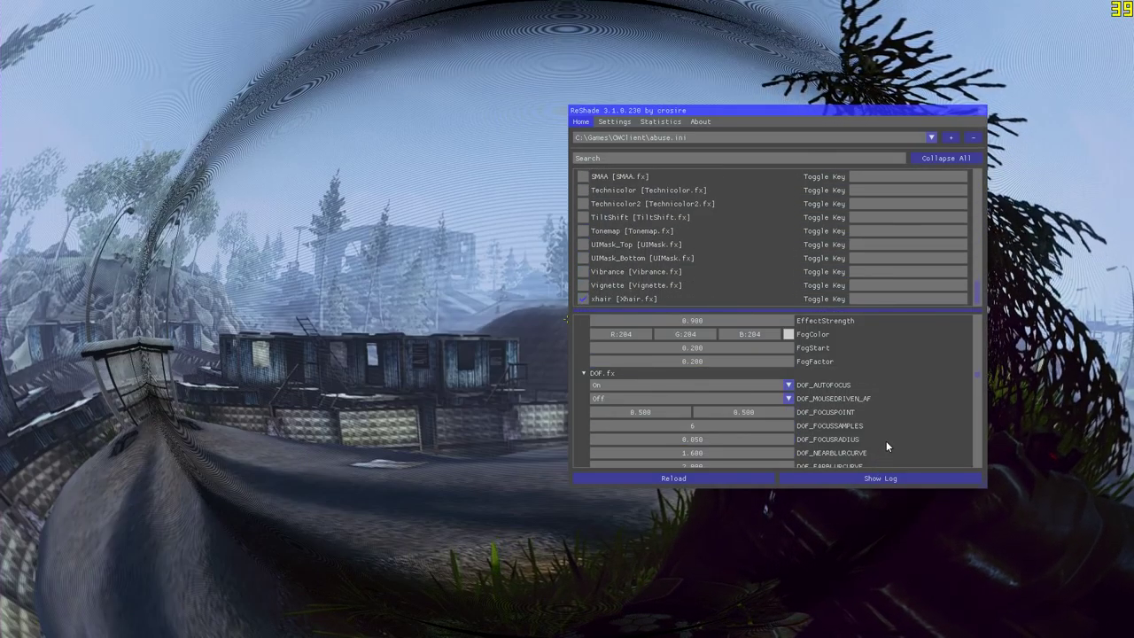
Step: Close the ReShade overlay and examine the xhair crosshair in the game with the CRT effect toggled off
key("shift+F2")
key("Scroll_Lock")
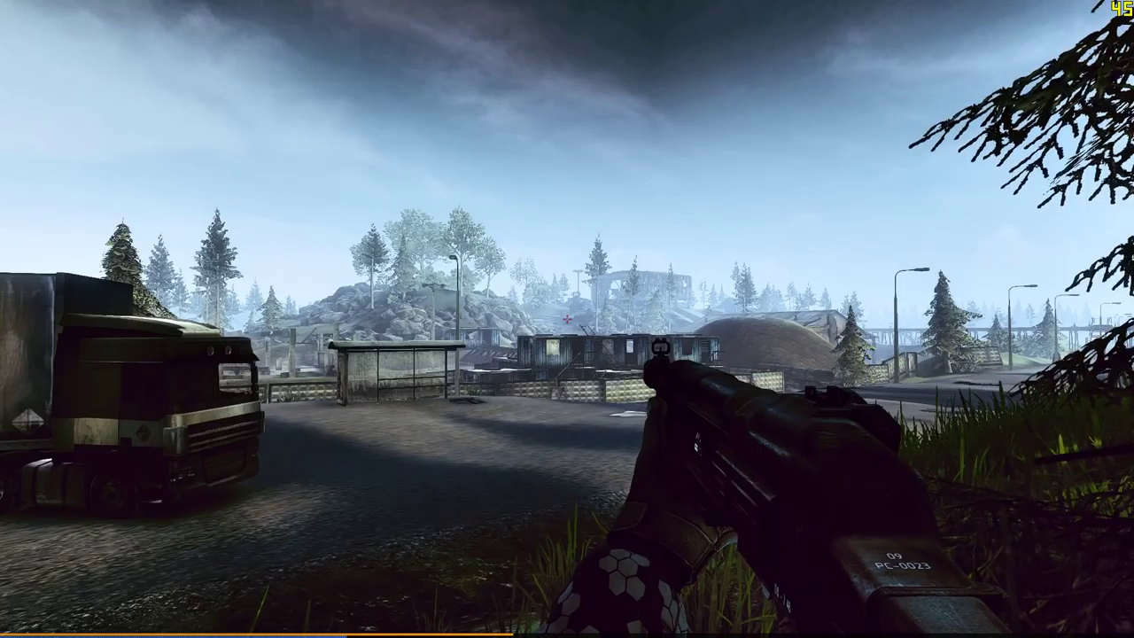
key("Scroll_Lock")
key("Scroll_Lock")
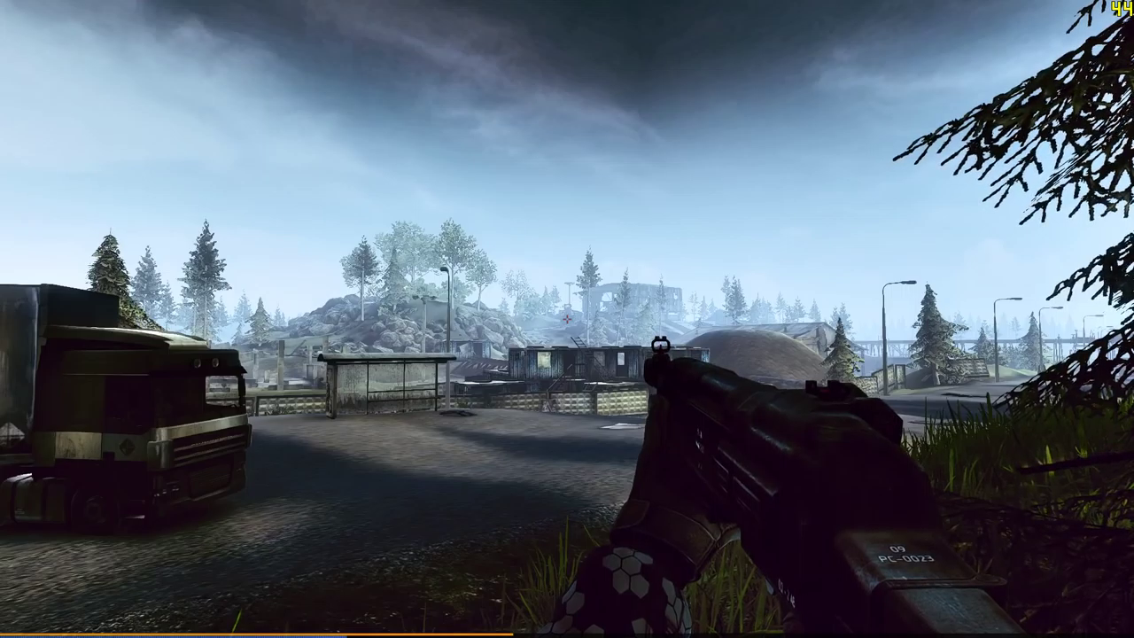
Step: Reopen the ReShade overlay and disable the xhair effect at the end of the effect list
key("Scroll_Lock")
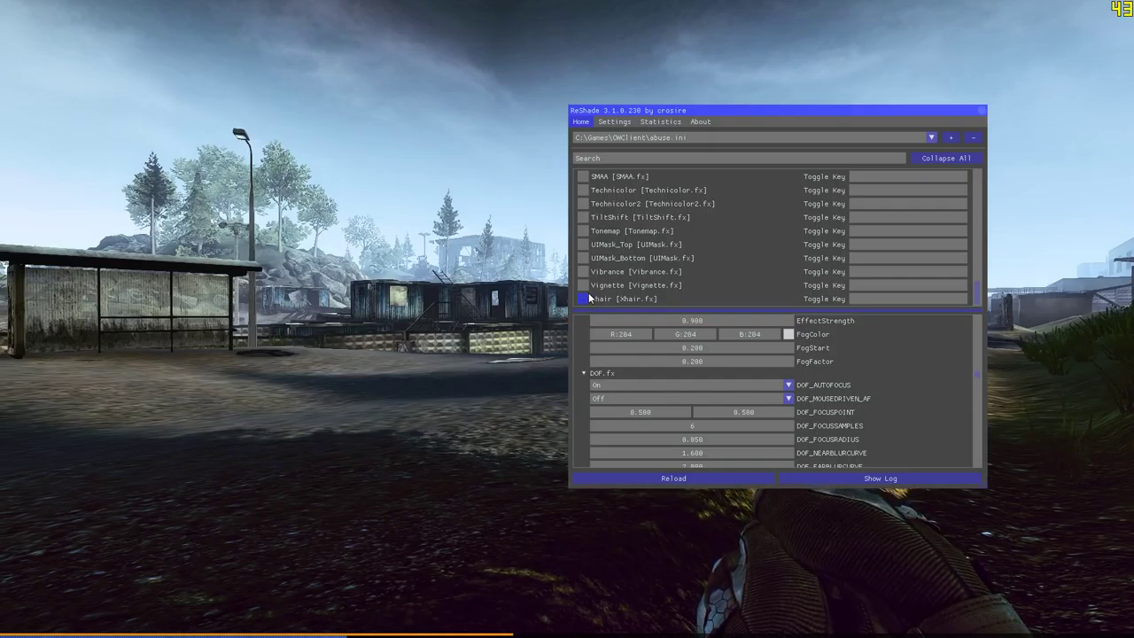
key("Home")
key("Home")
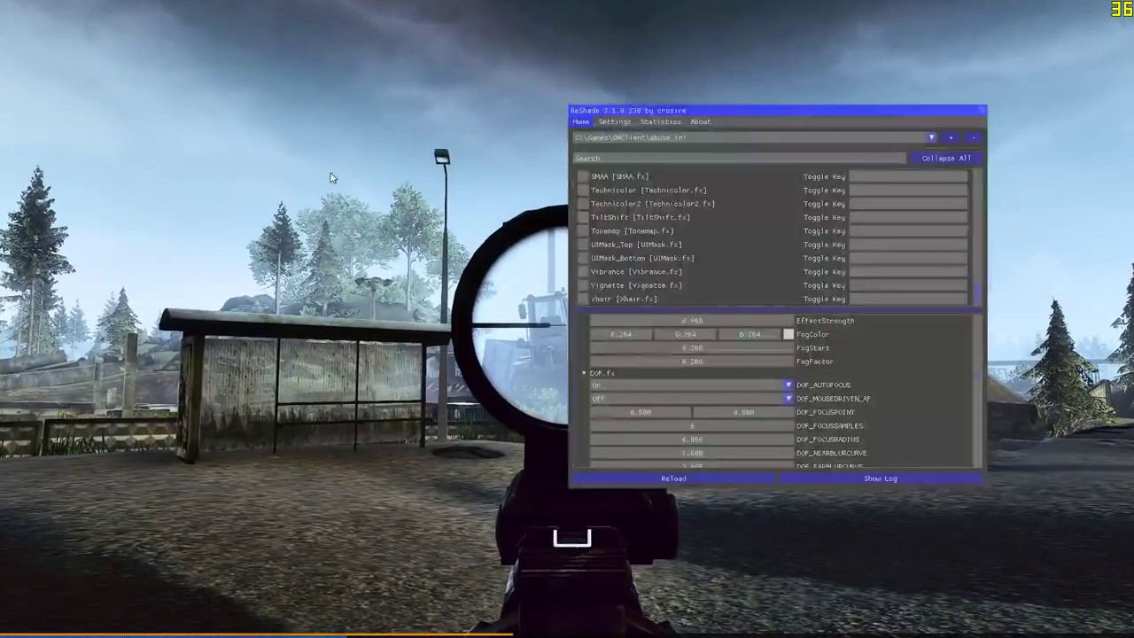
Step: Close the overlay and compare the scoped view in the game with the CRT effect toggled on and off
key("Home")
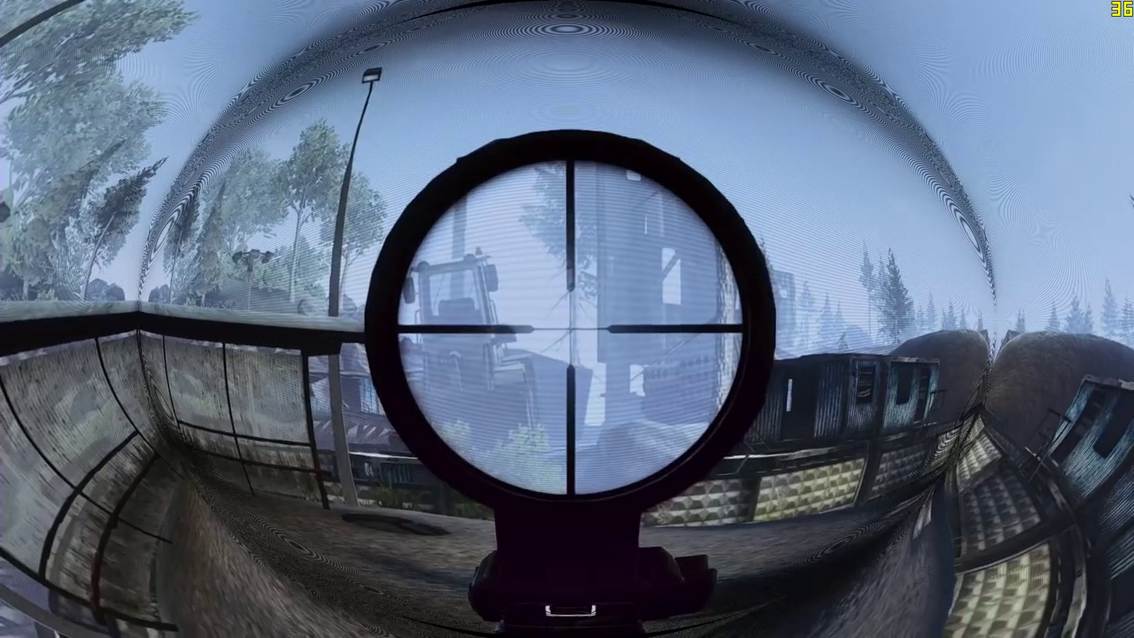
key("End")
key("End")
key("End")
key("End")
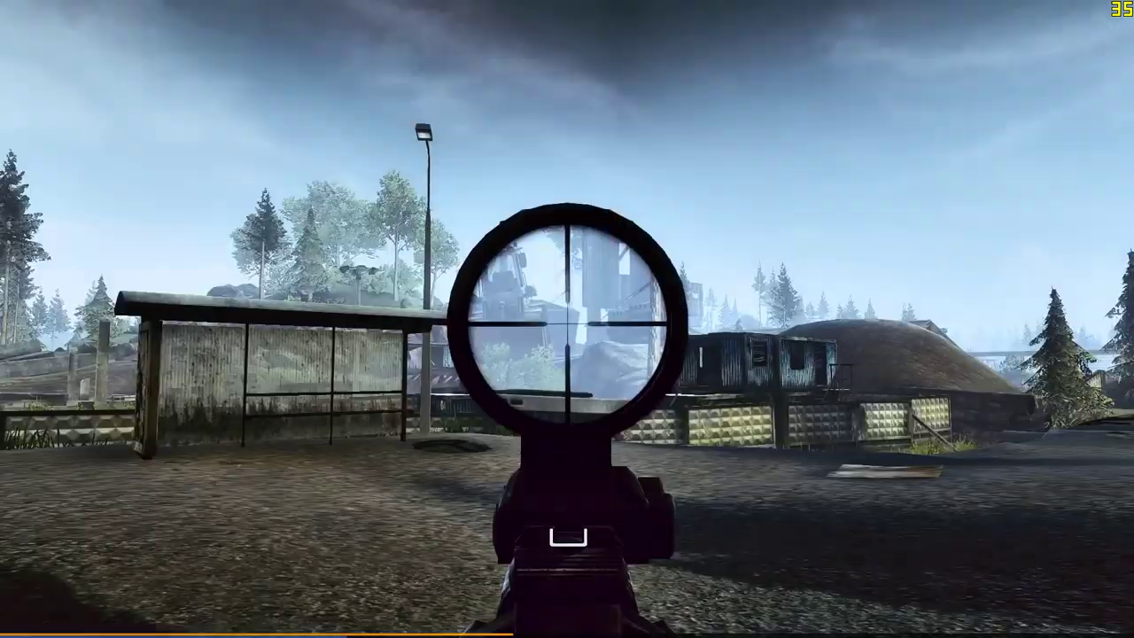
key("End")
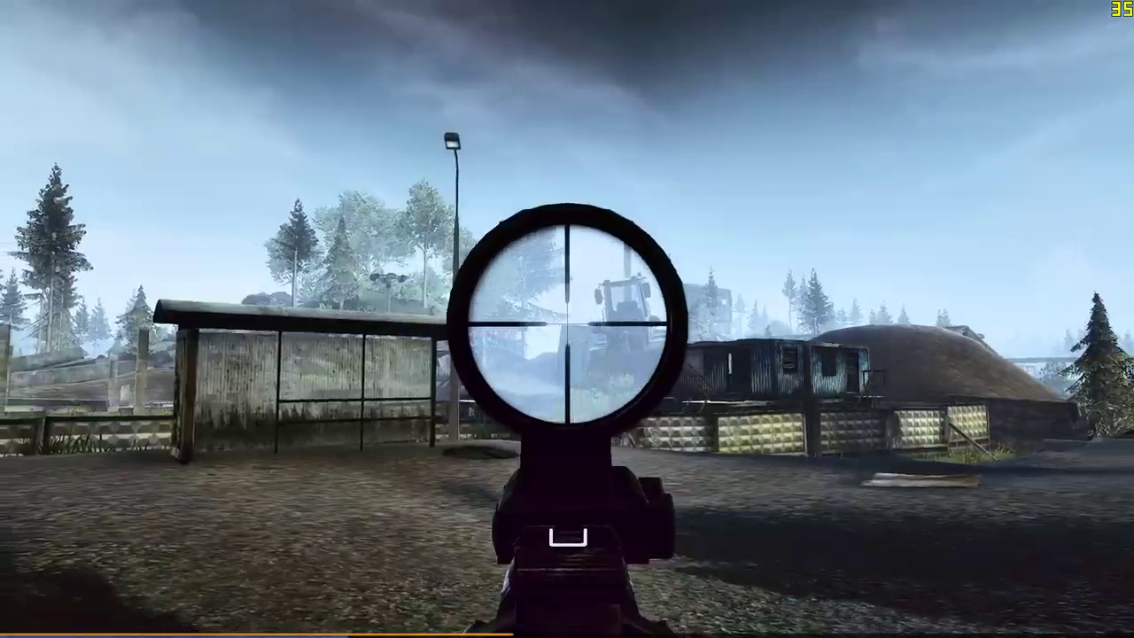
Step: Walk around the bus stop, swap weapons and aim through the scope repeatedly to examine the CRT distortion
key("1")
key("w")
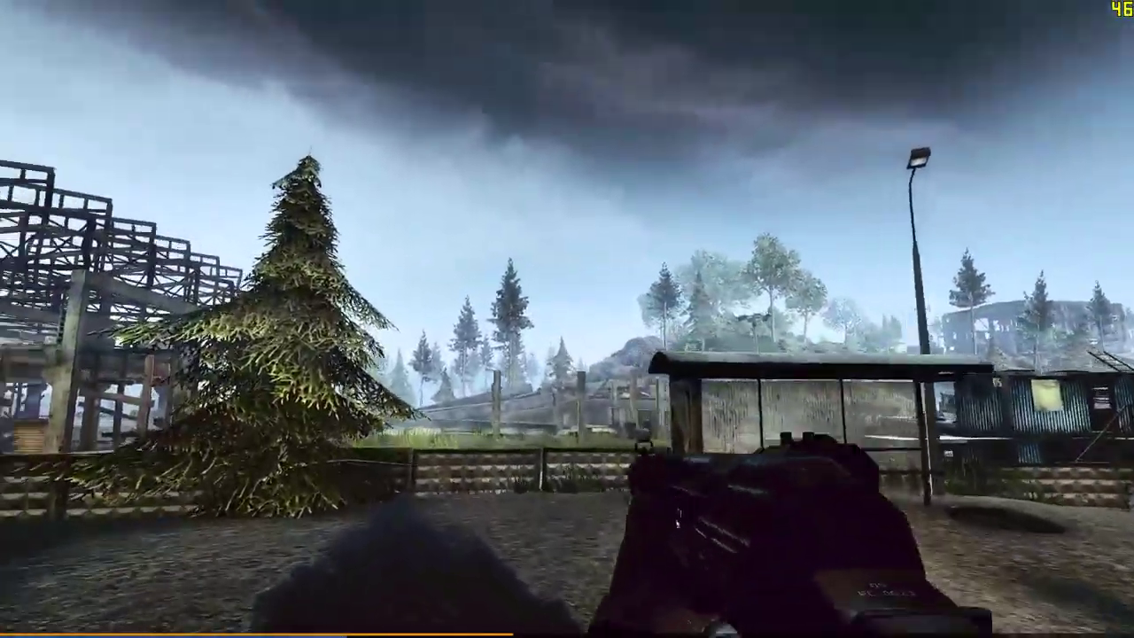
key("2")
key("w")
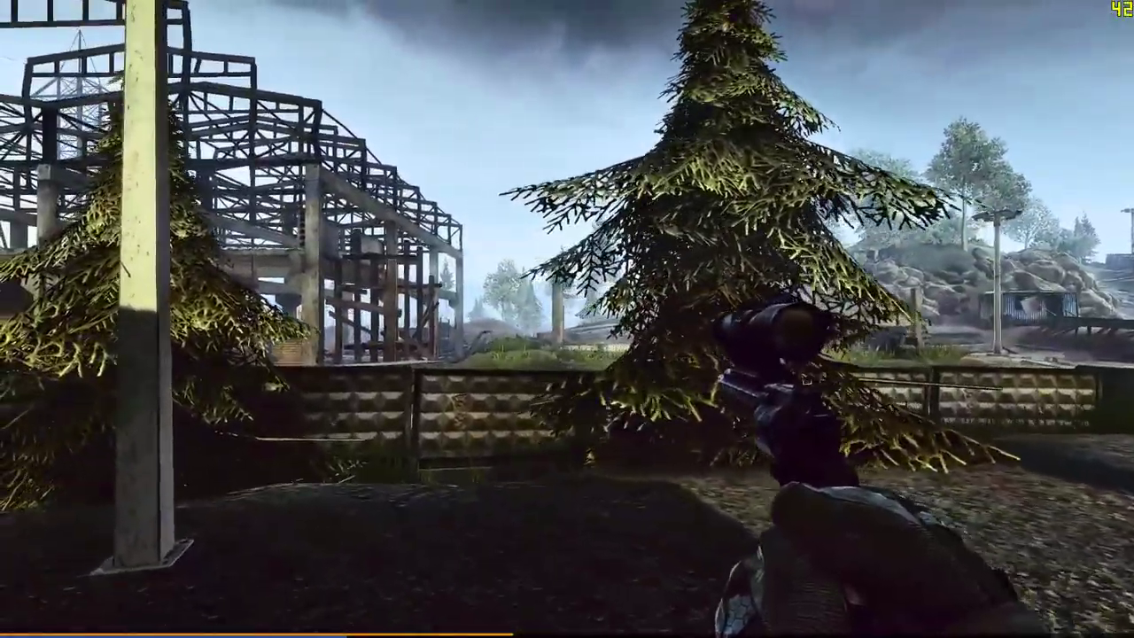
key("w")
right_click(568, 319)
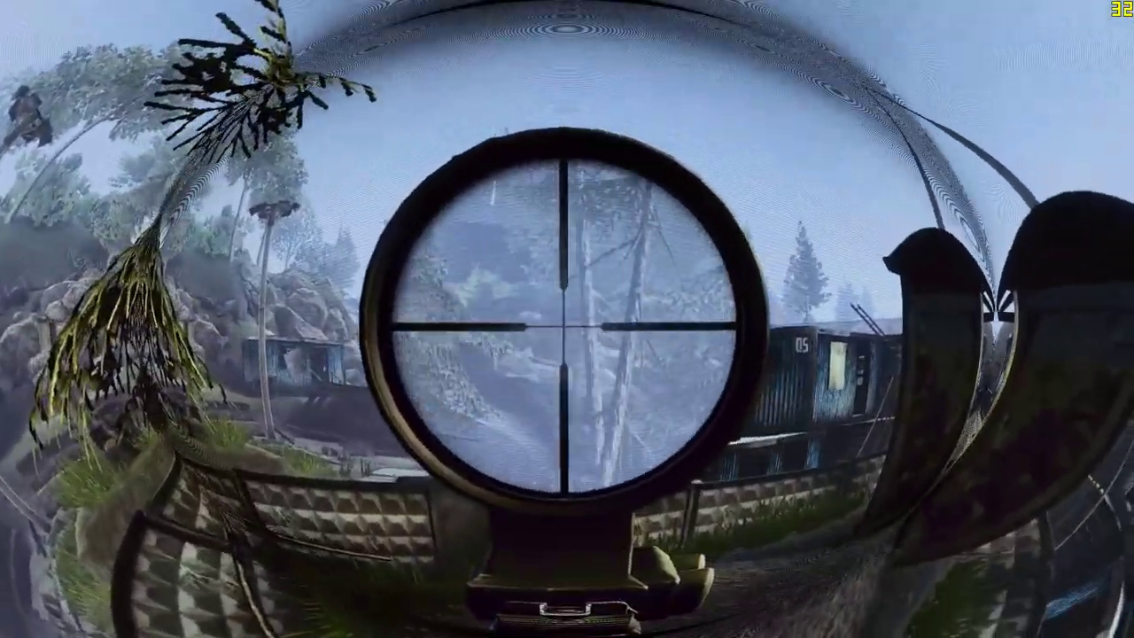
right_click(568, 319)
key("w")
key("w")
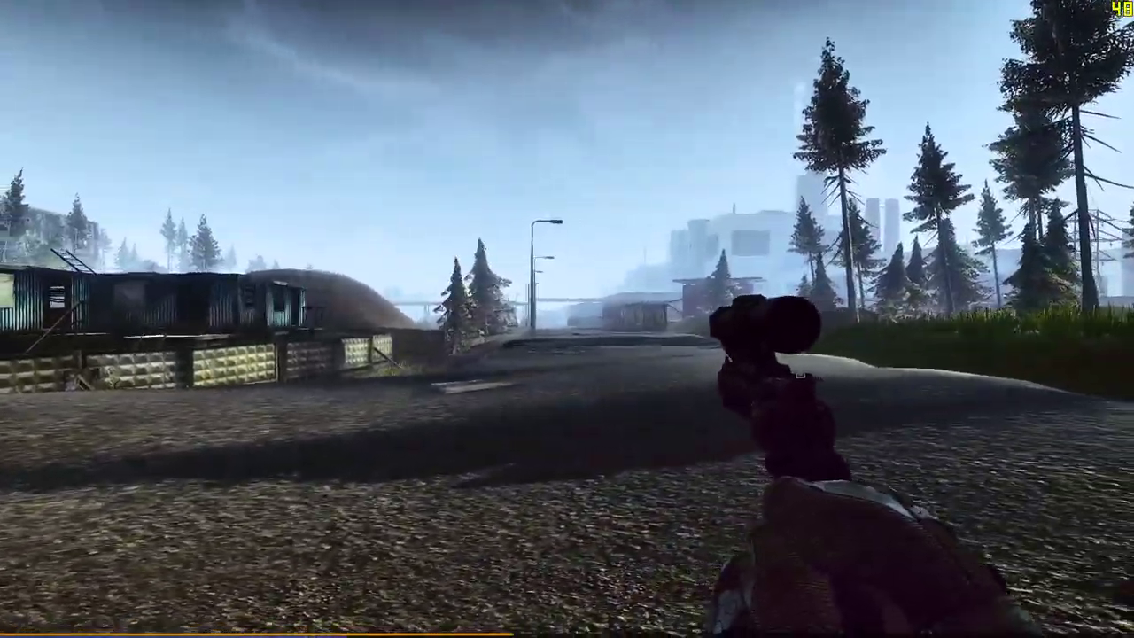
right_click(567, 319)
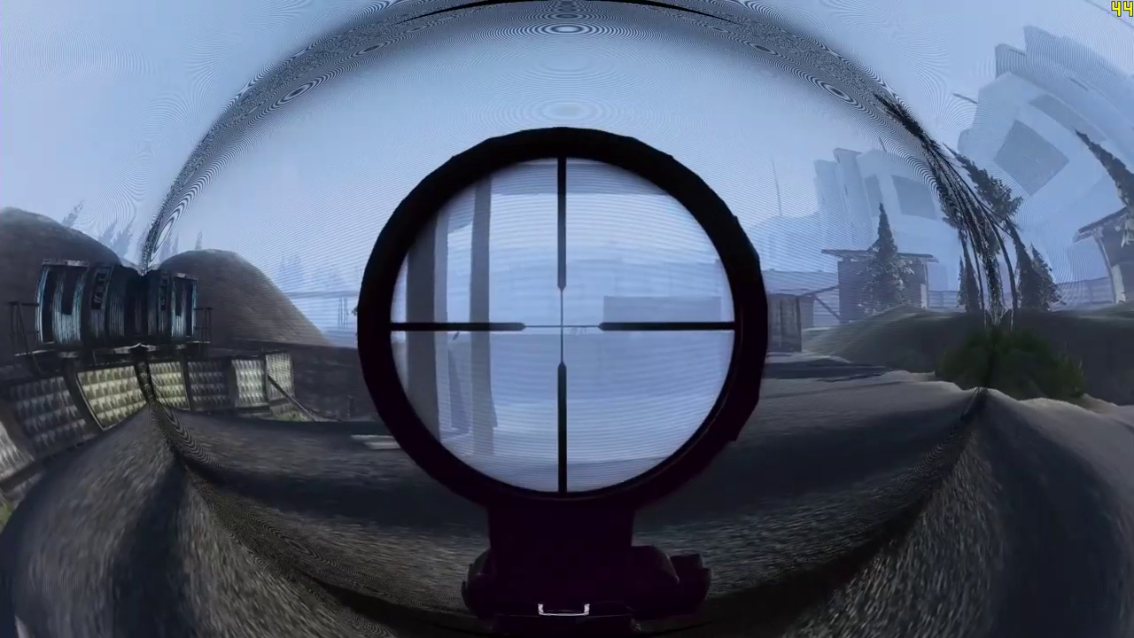
right_click(567, 319)
key("shift")
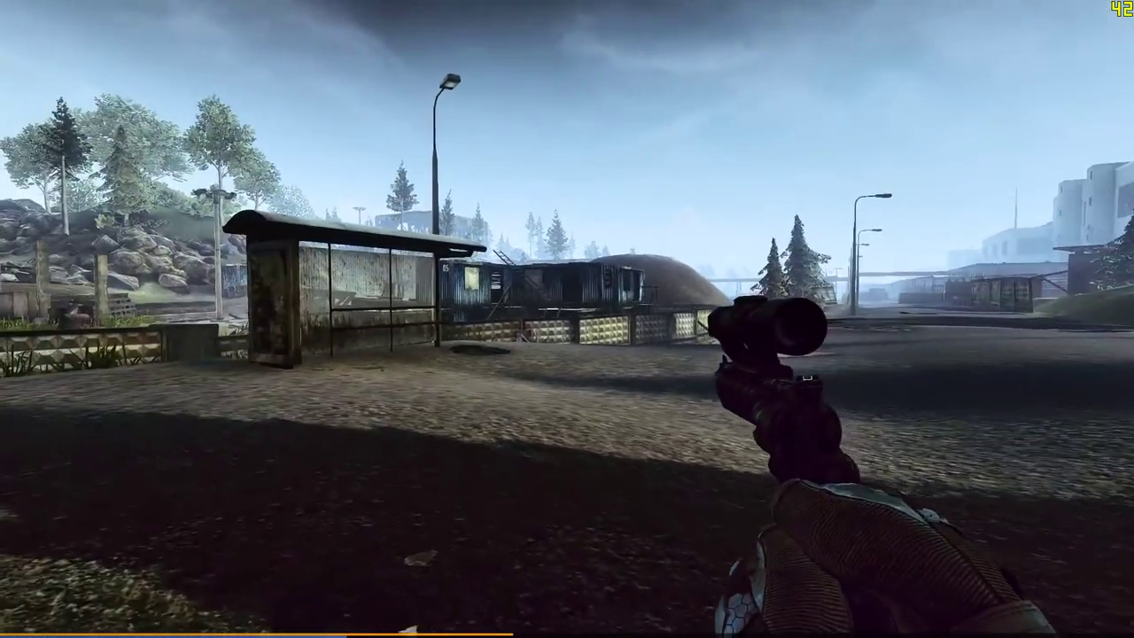
Step: Reopen the ReShade overlay and set the CRT Curvature Radius to 0.200
key("Home")
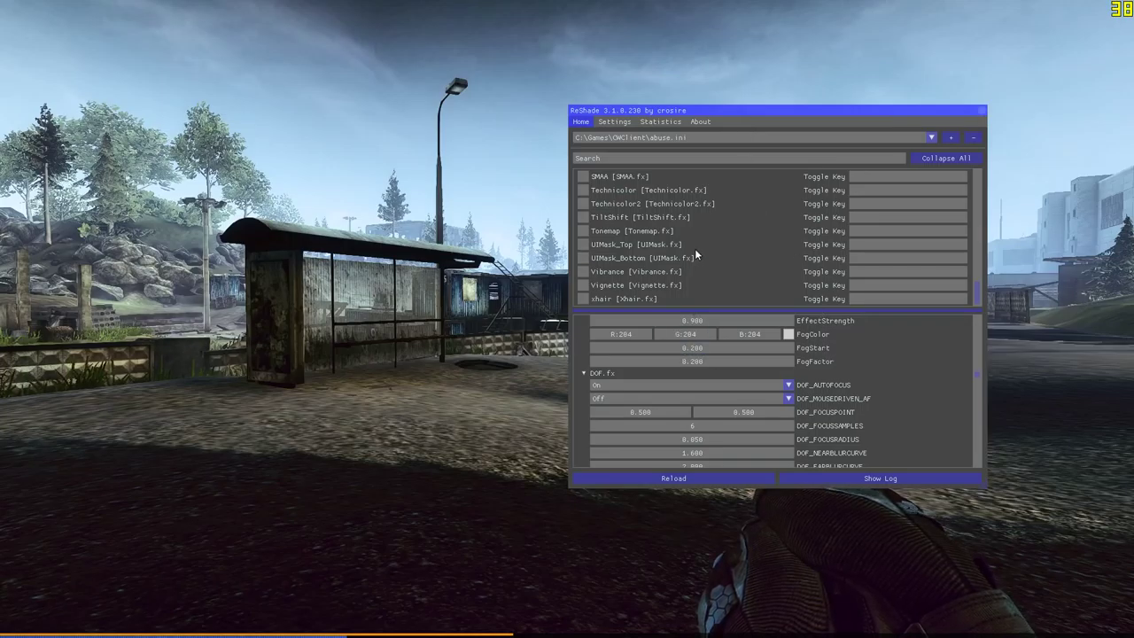
scroll(718, 391, "up", 10)
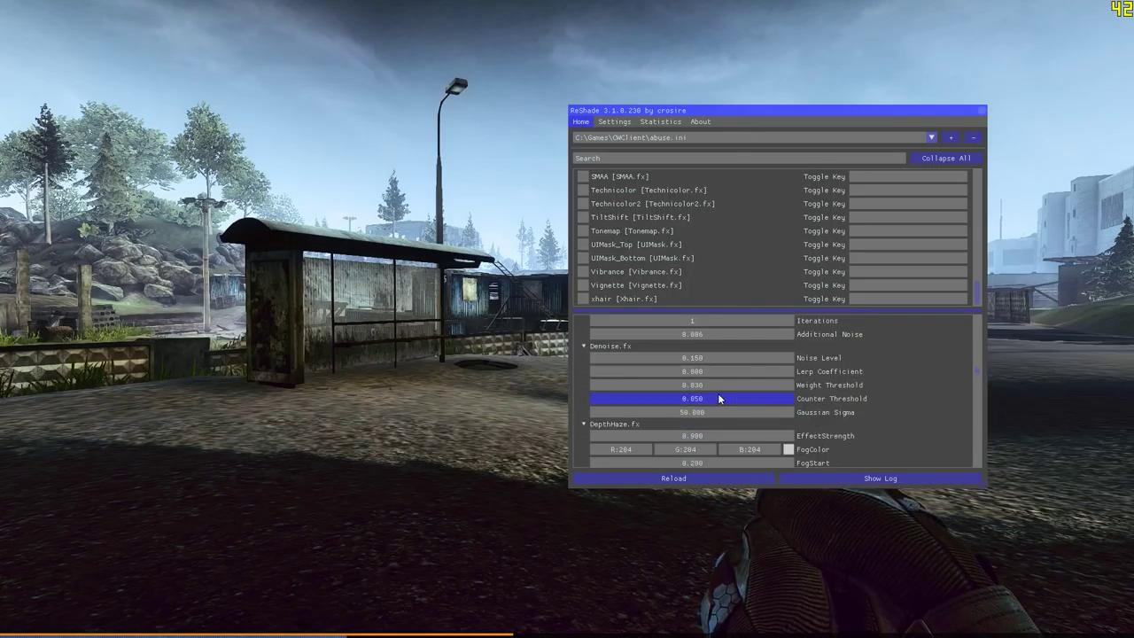
scroll(720, 397, "down", 5)
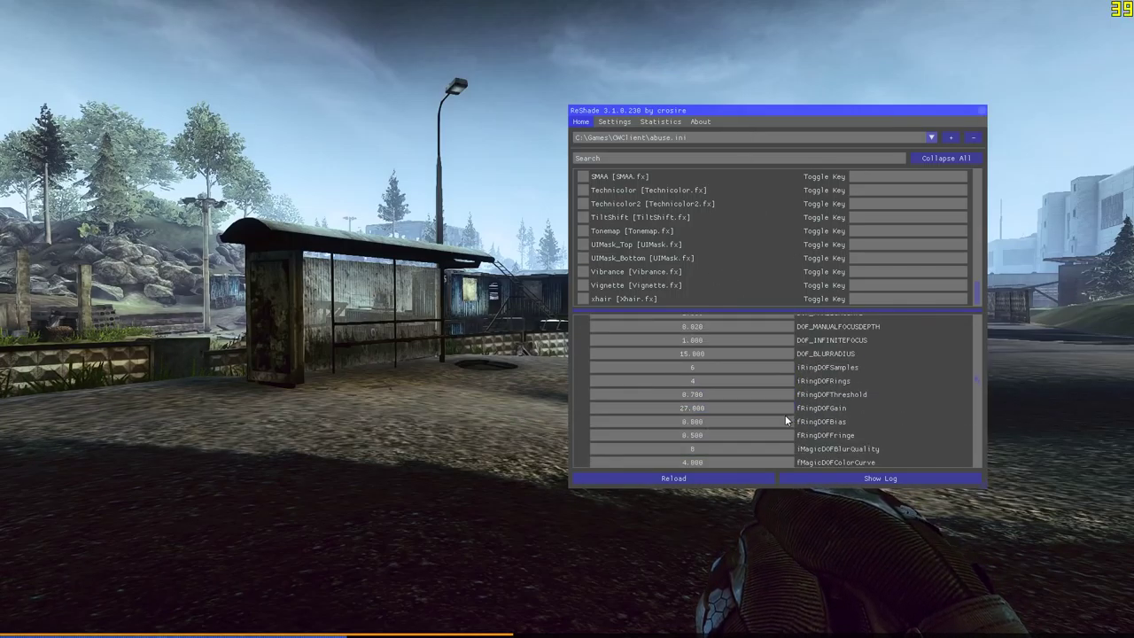
scroll(737, 397, "up", 5)
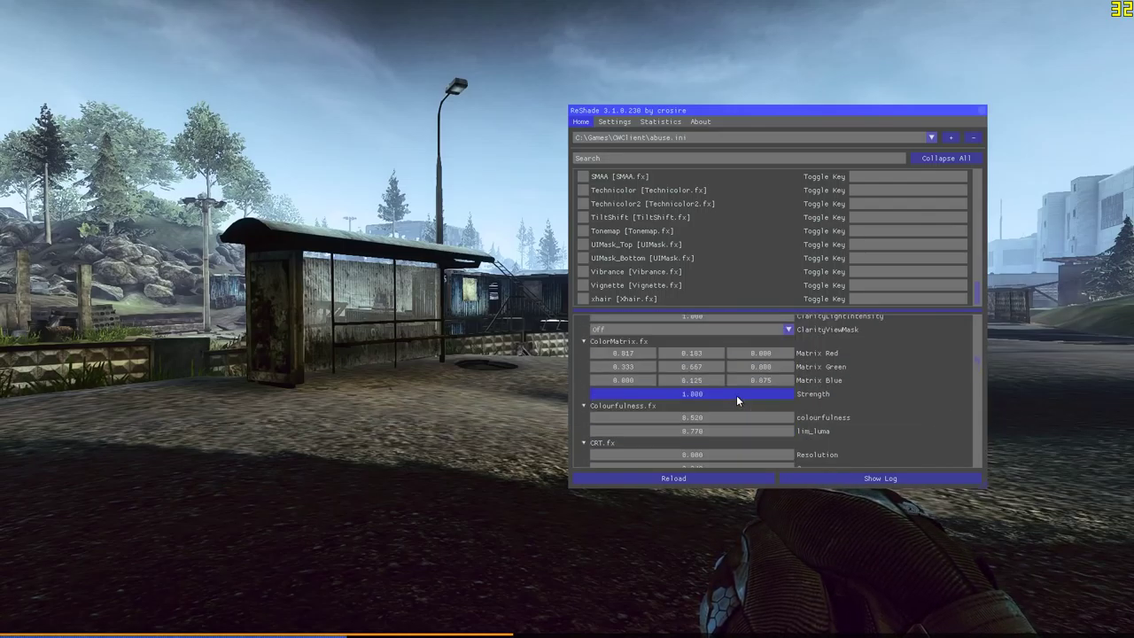
scroll(735, 398, "down", 5)
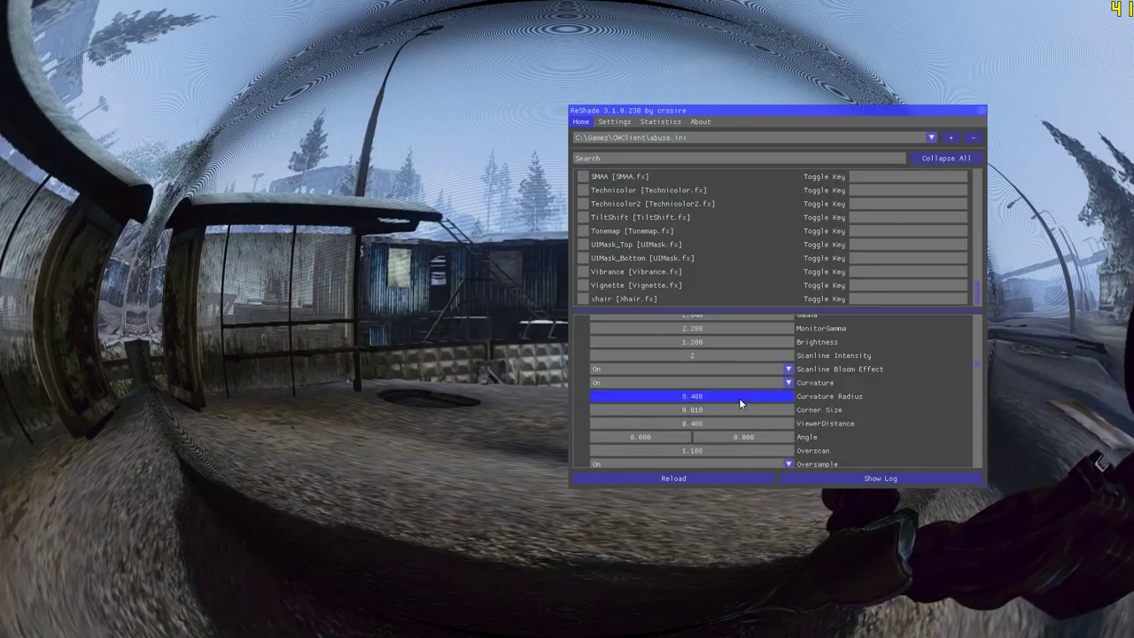
left_click_drag(739, 398, 735, 397)
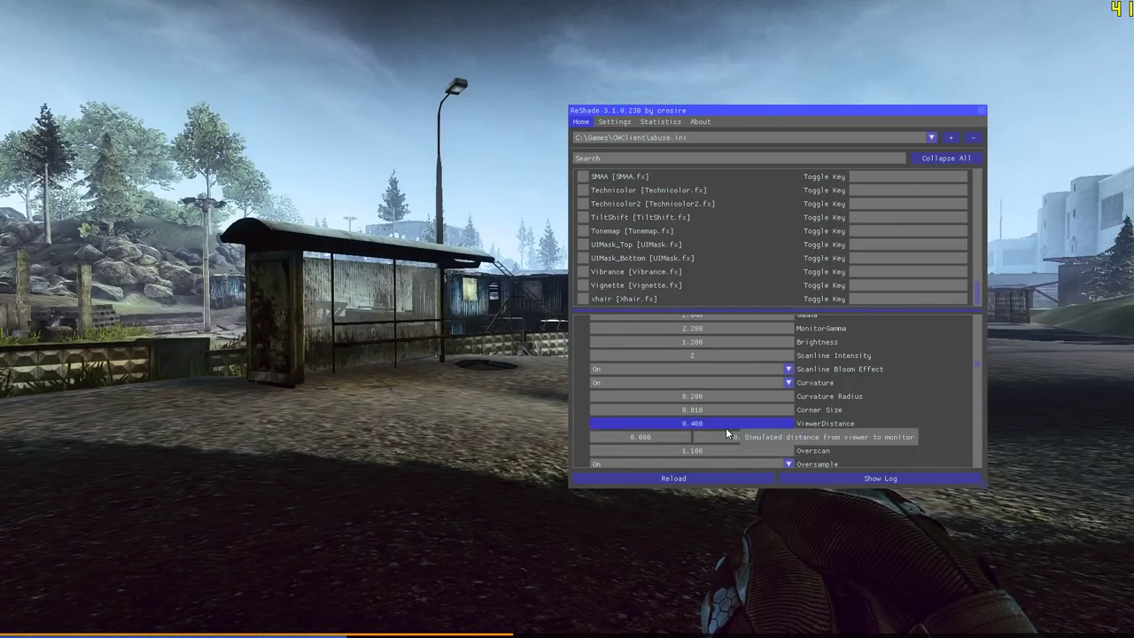
Step: Close the overlay and aim in and out with both weapons to examine the reduced CRT curvature
key("Home")
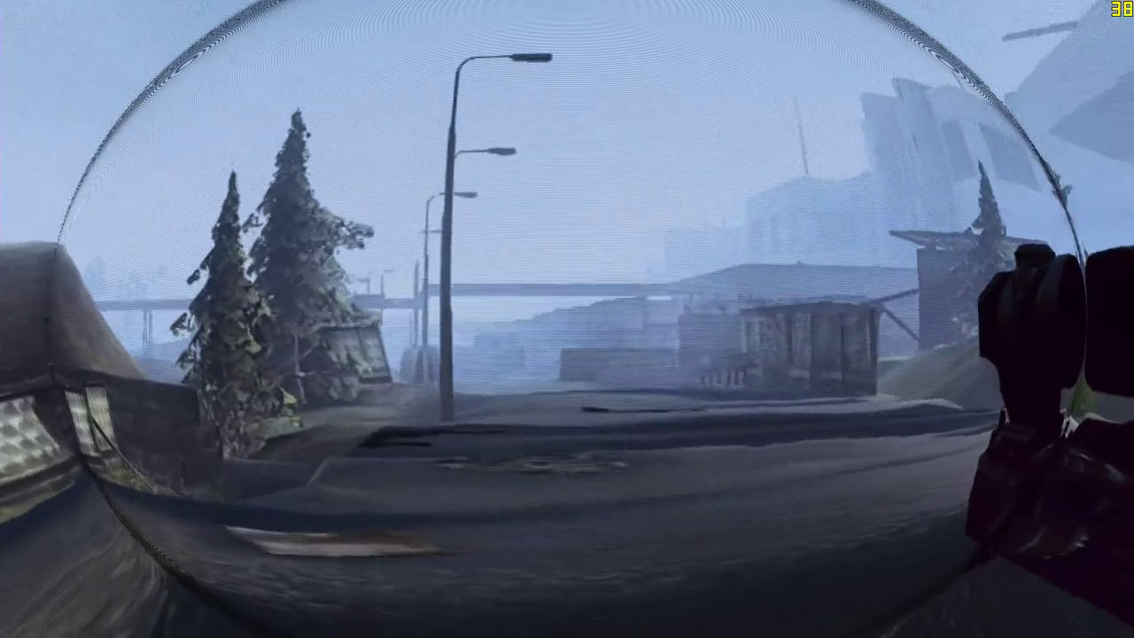
right_click(567, 319)
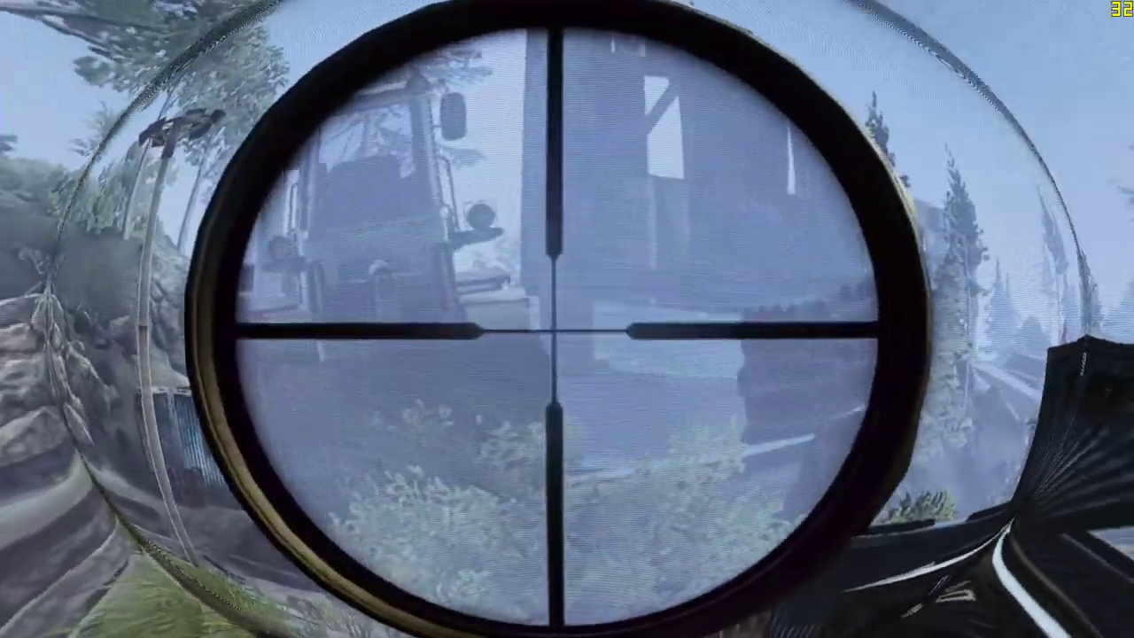
right_click(567, 319)
right_click(567, 319)
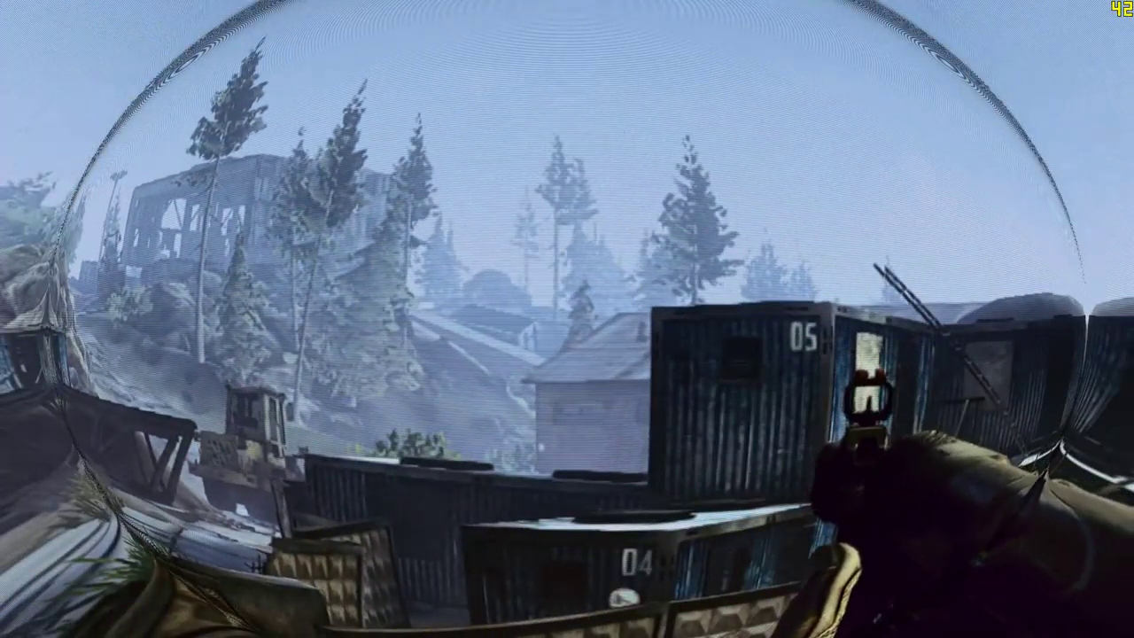
right_click(567, 319)
right_click(567, 319)
right_click(567, 319)
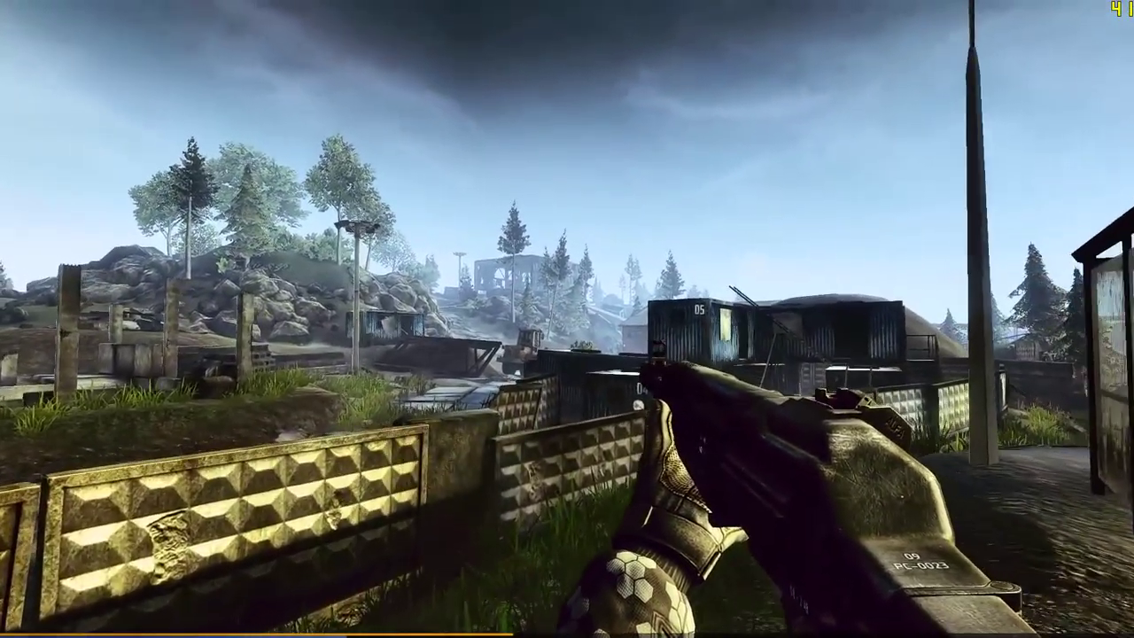
right_click(567, 319)
right_click(567, 319)
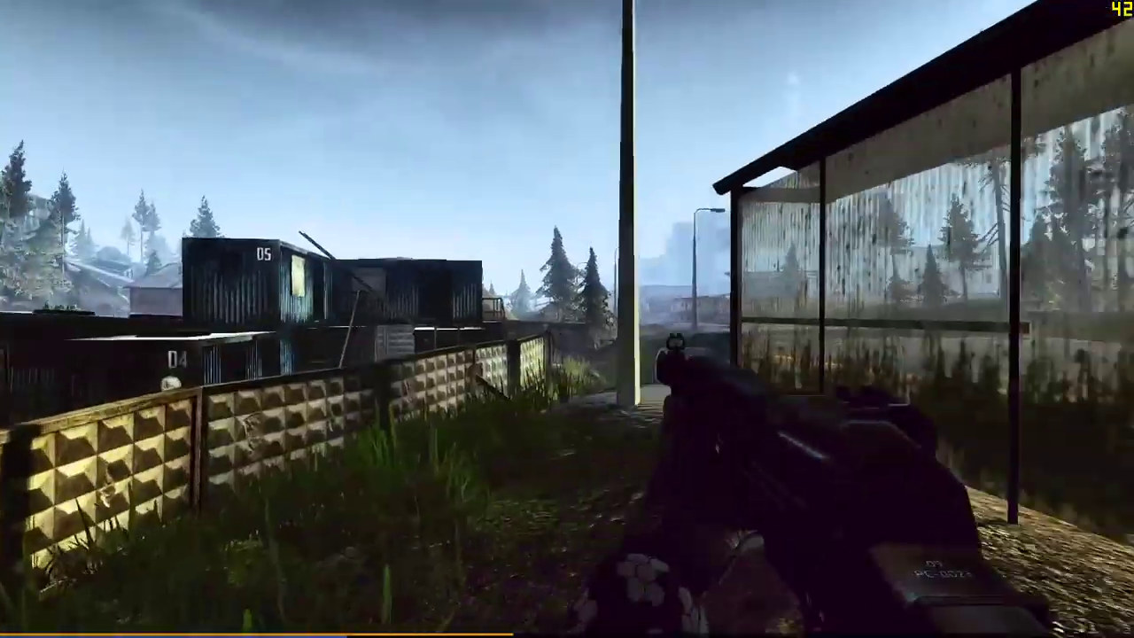
Step: Walk along the road past the truck while swapping weapons to examine the preset's look without the CRT effect
key("1")
key("w")
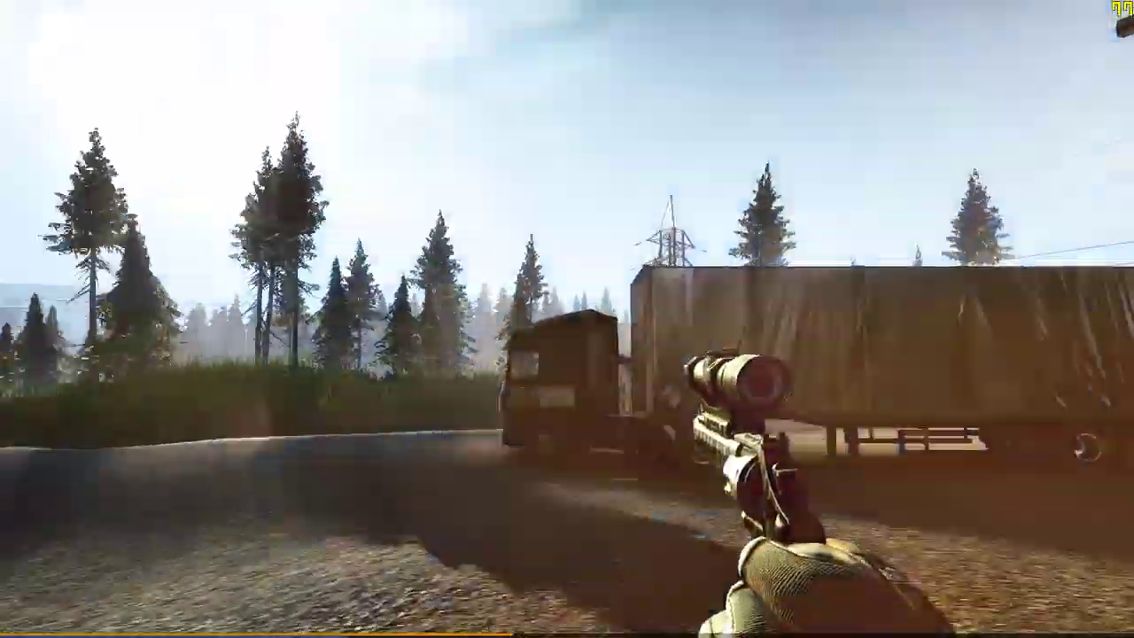
key("w")
key("2")
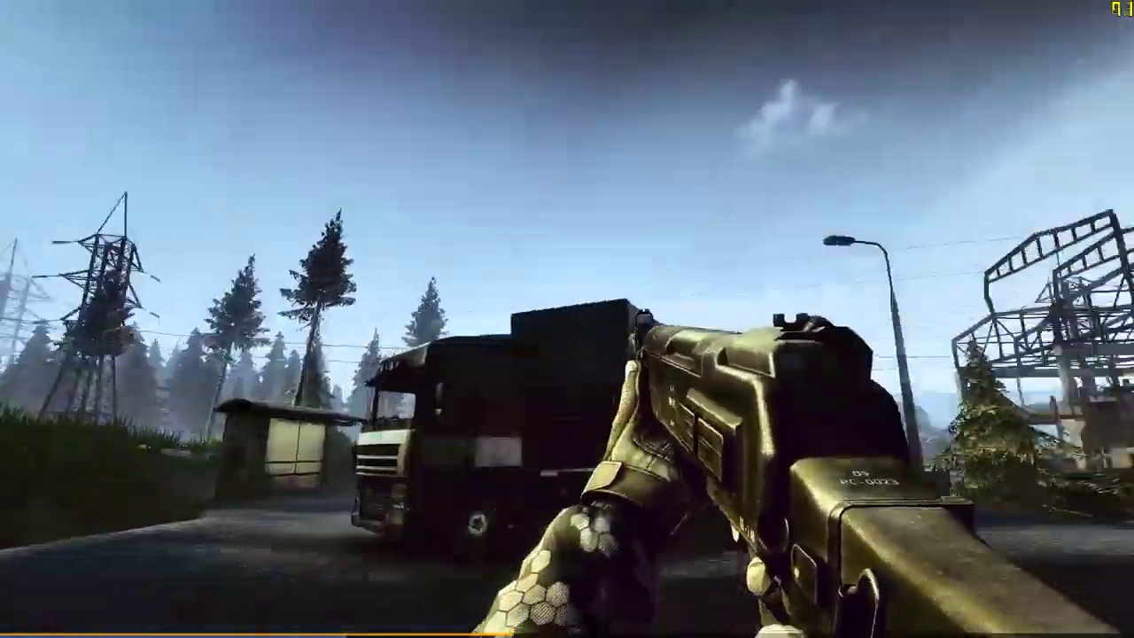
key("3")
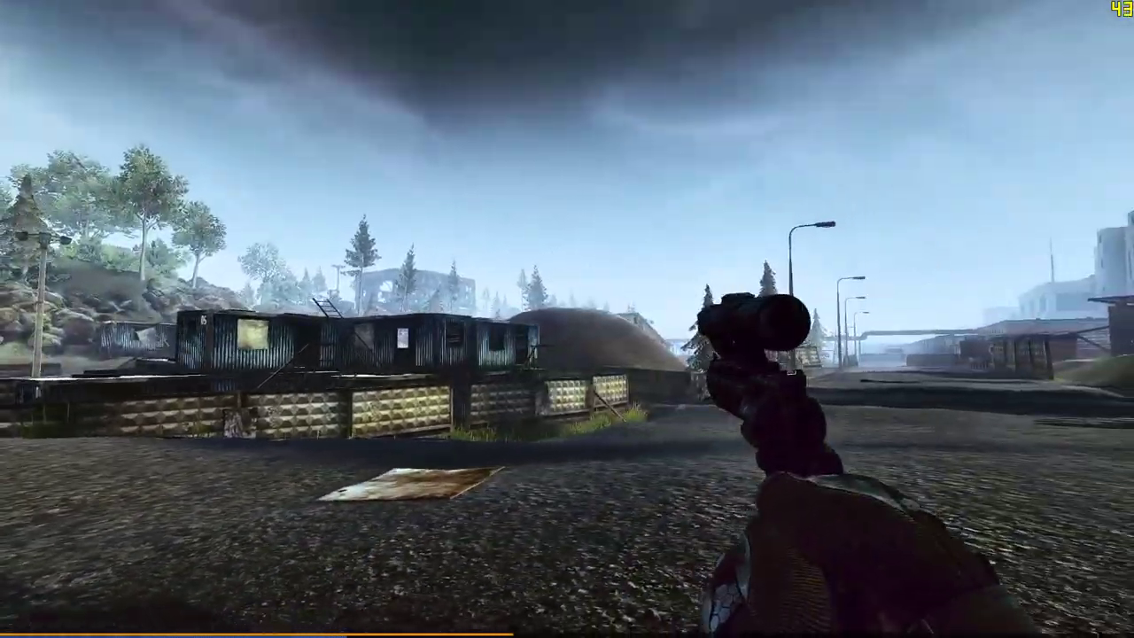
Step: Reopen the ReShade overlay and look through the list of available presets, keeping abuse.ini selected
key("Home")
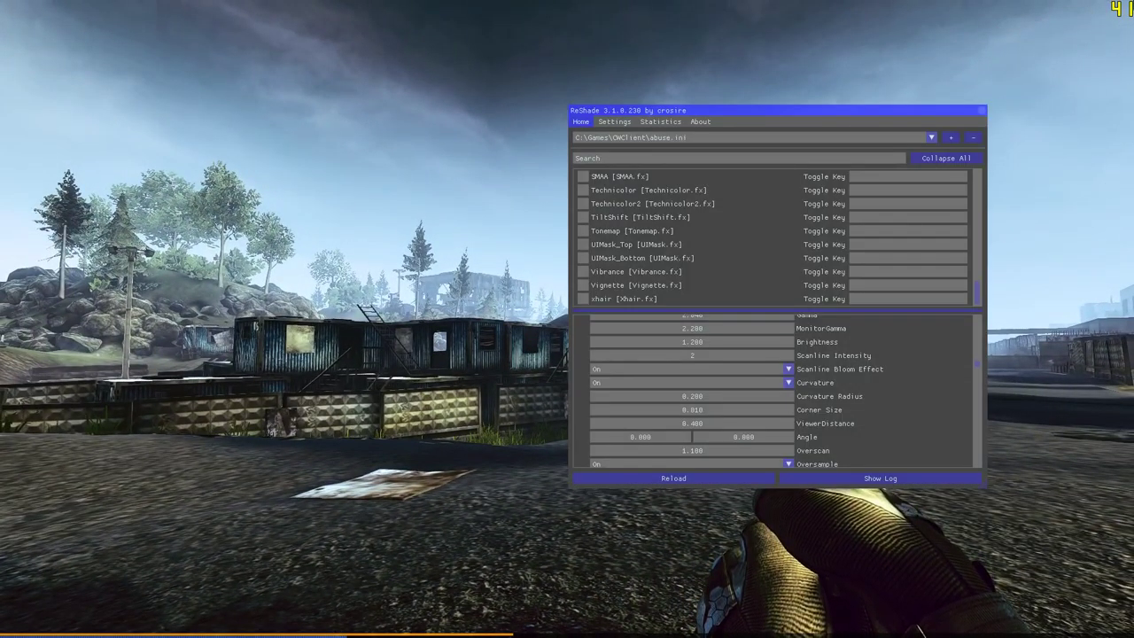
left_click(936, 137)
left_click(934, 136)
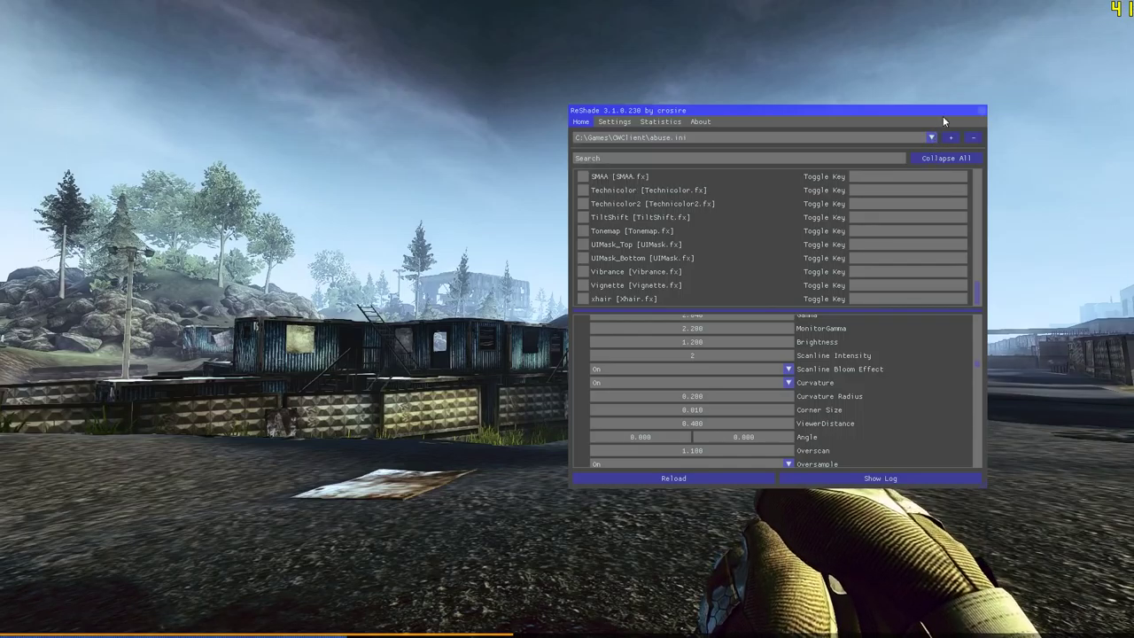